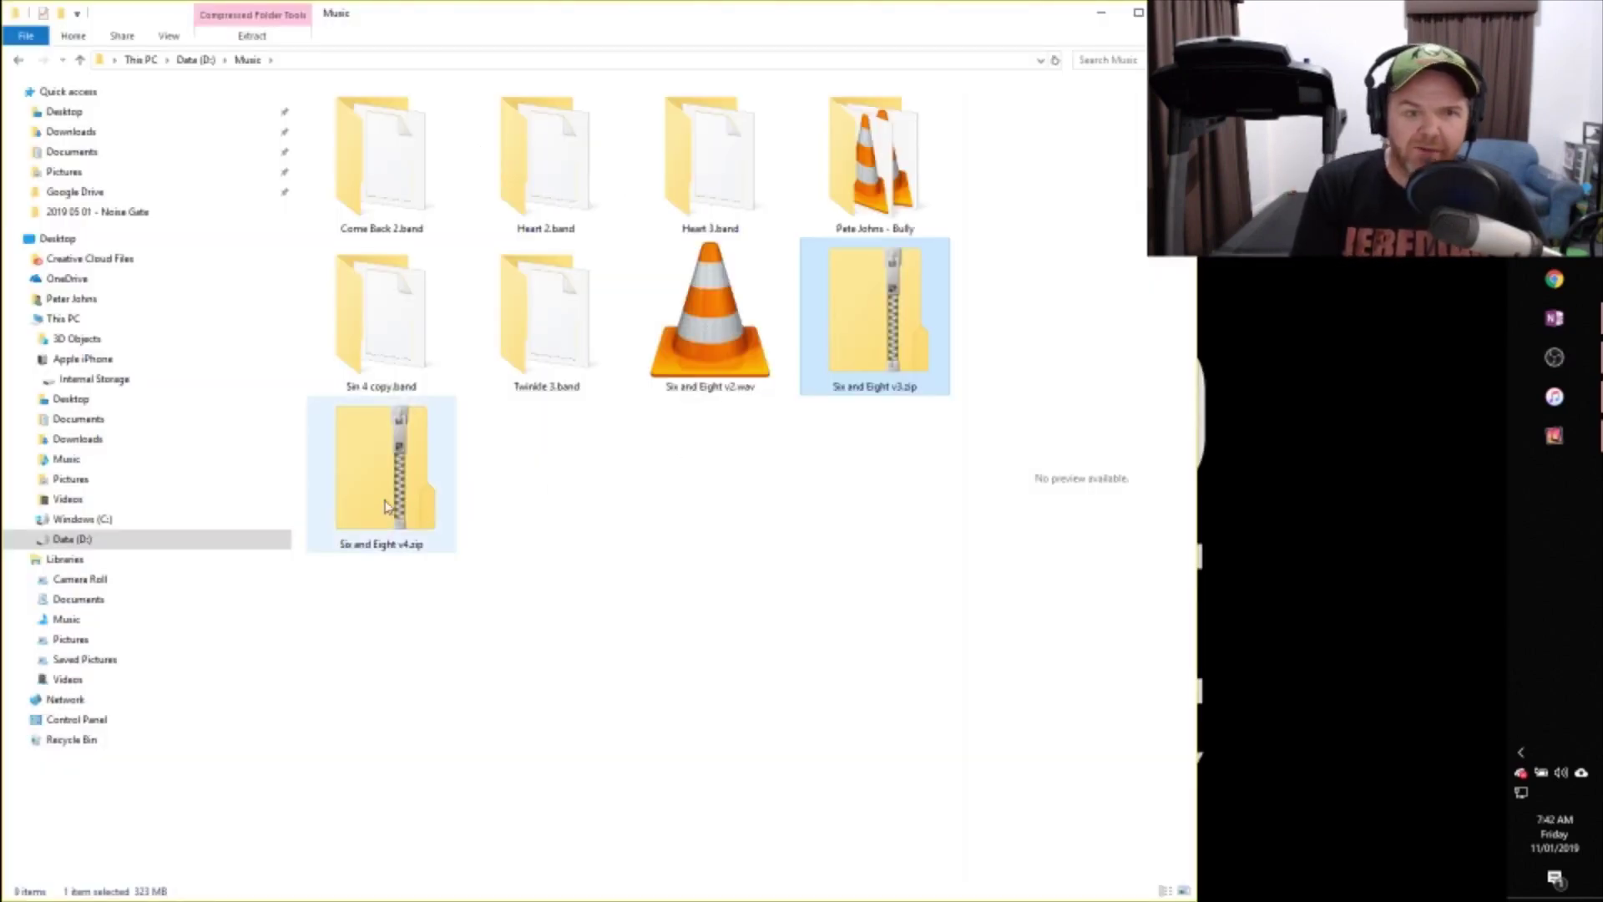
Compare the v4 and v3 zip sizes, then open Six and Eight v3.band inside Six and Eight v3.zip
click(385, 505)
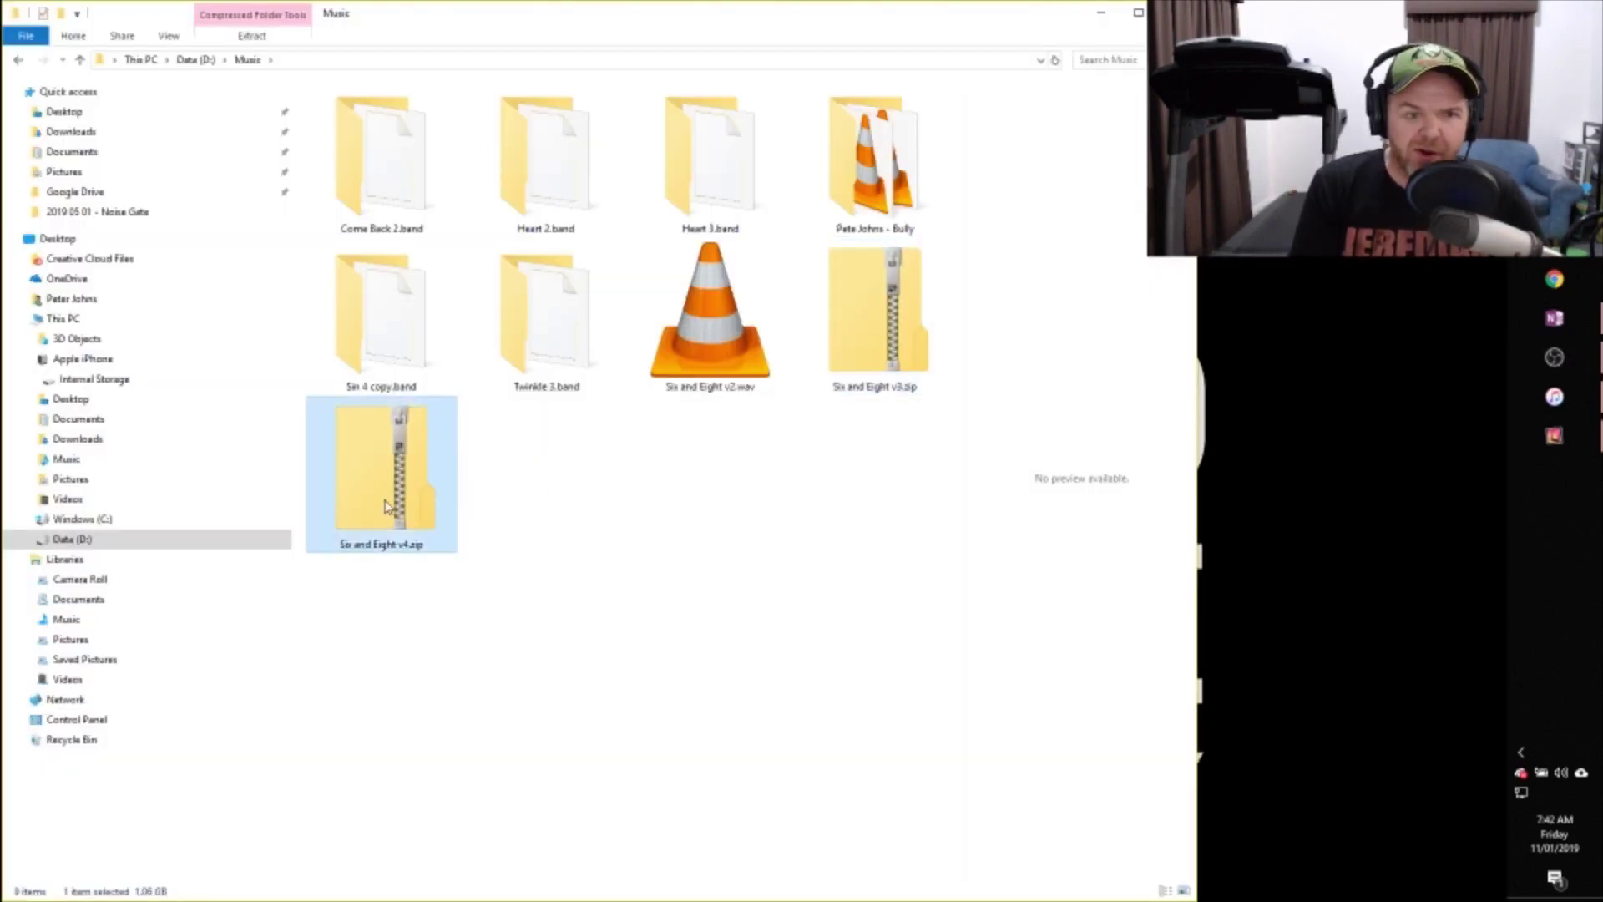
click(891, 337)
double_click(891, 336)
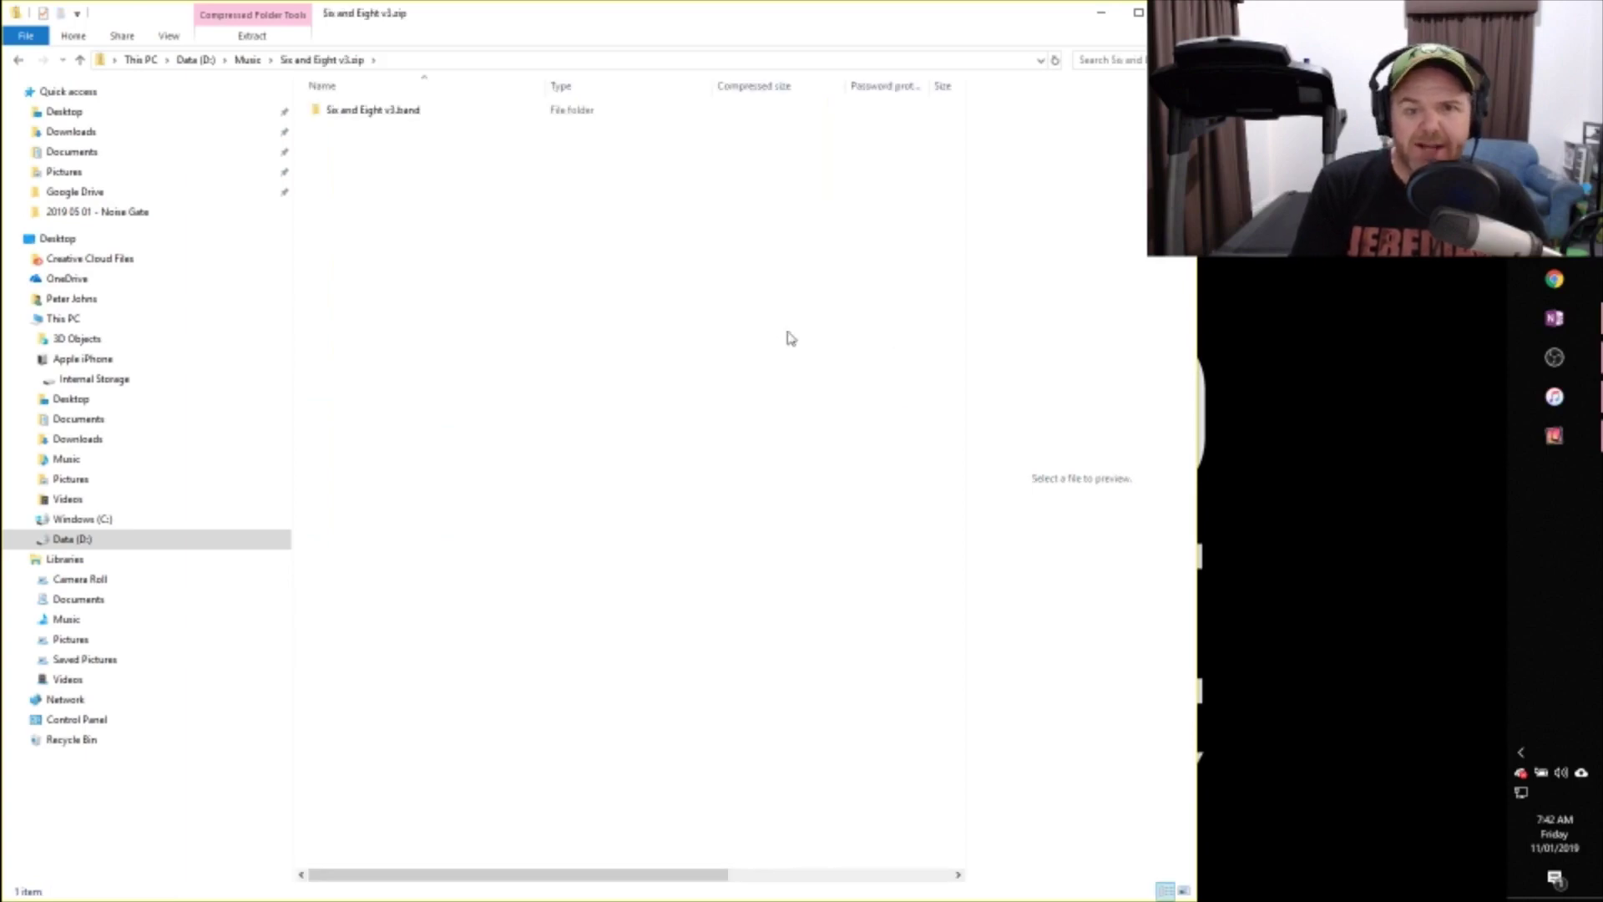
click(375, 111)
double_click(375, 111)
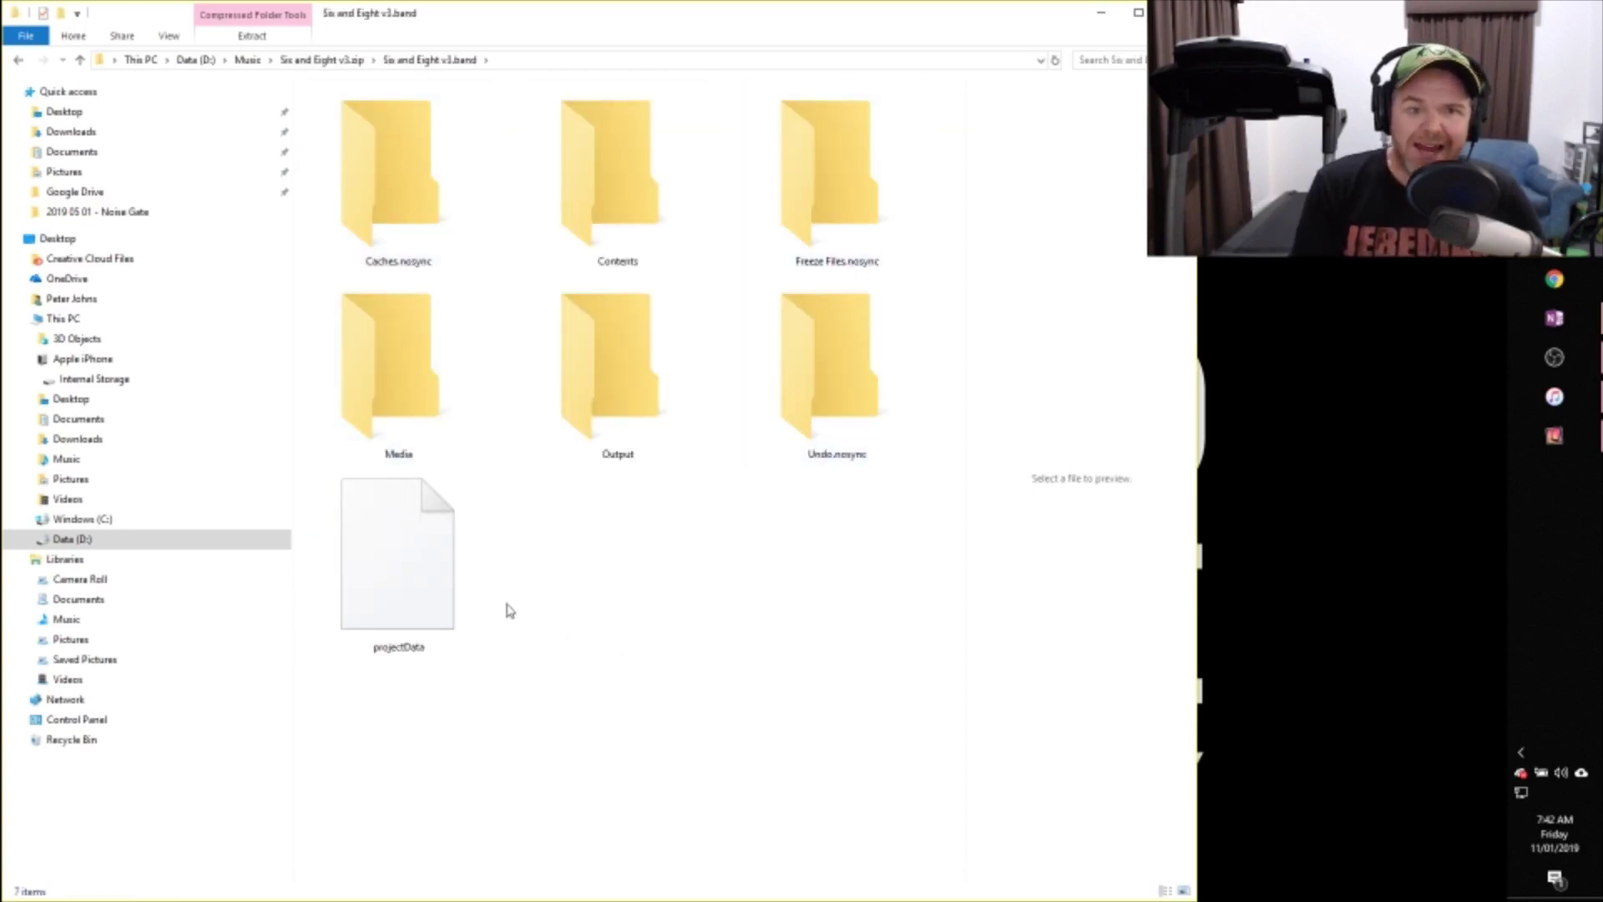
Check the Caches.nosync and empty Freeze Files.nosync folders, returning to v3.band each time
click(403, 197)
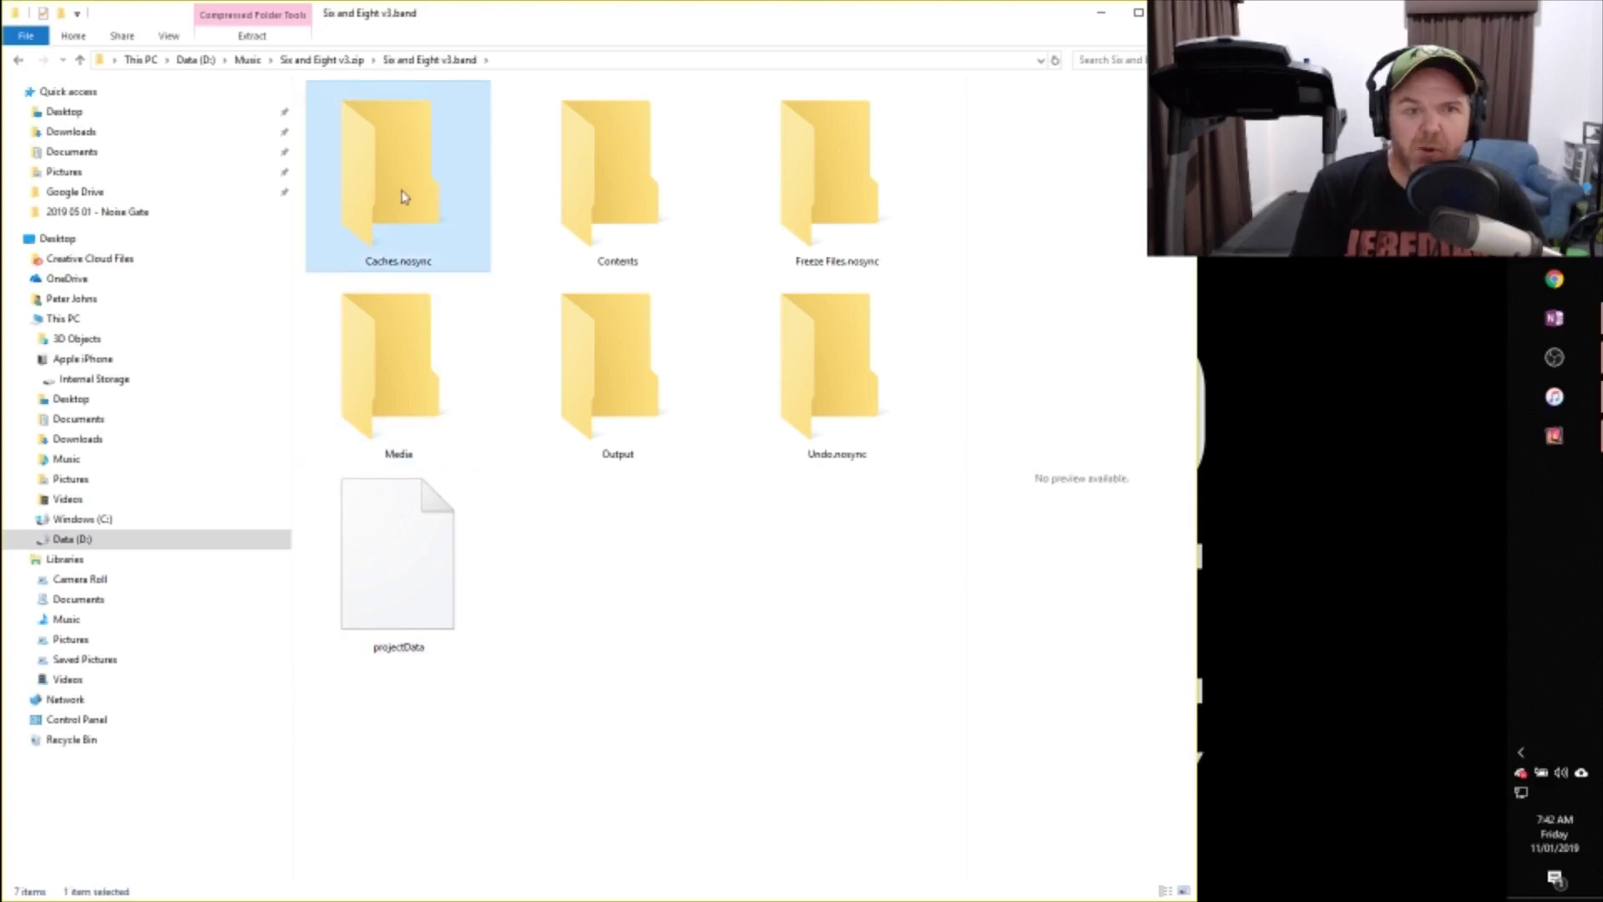
double_click(415, 200)
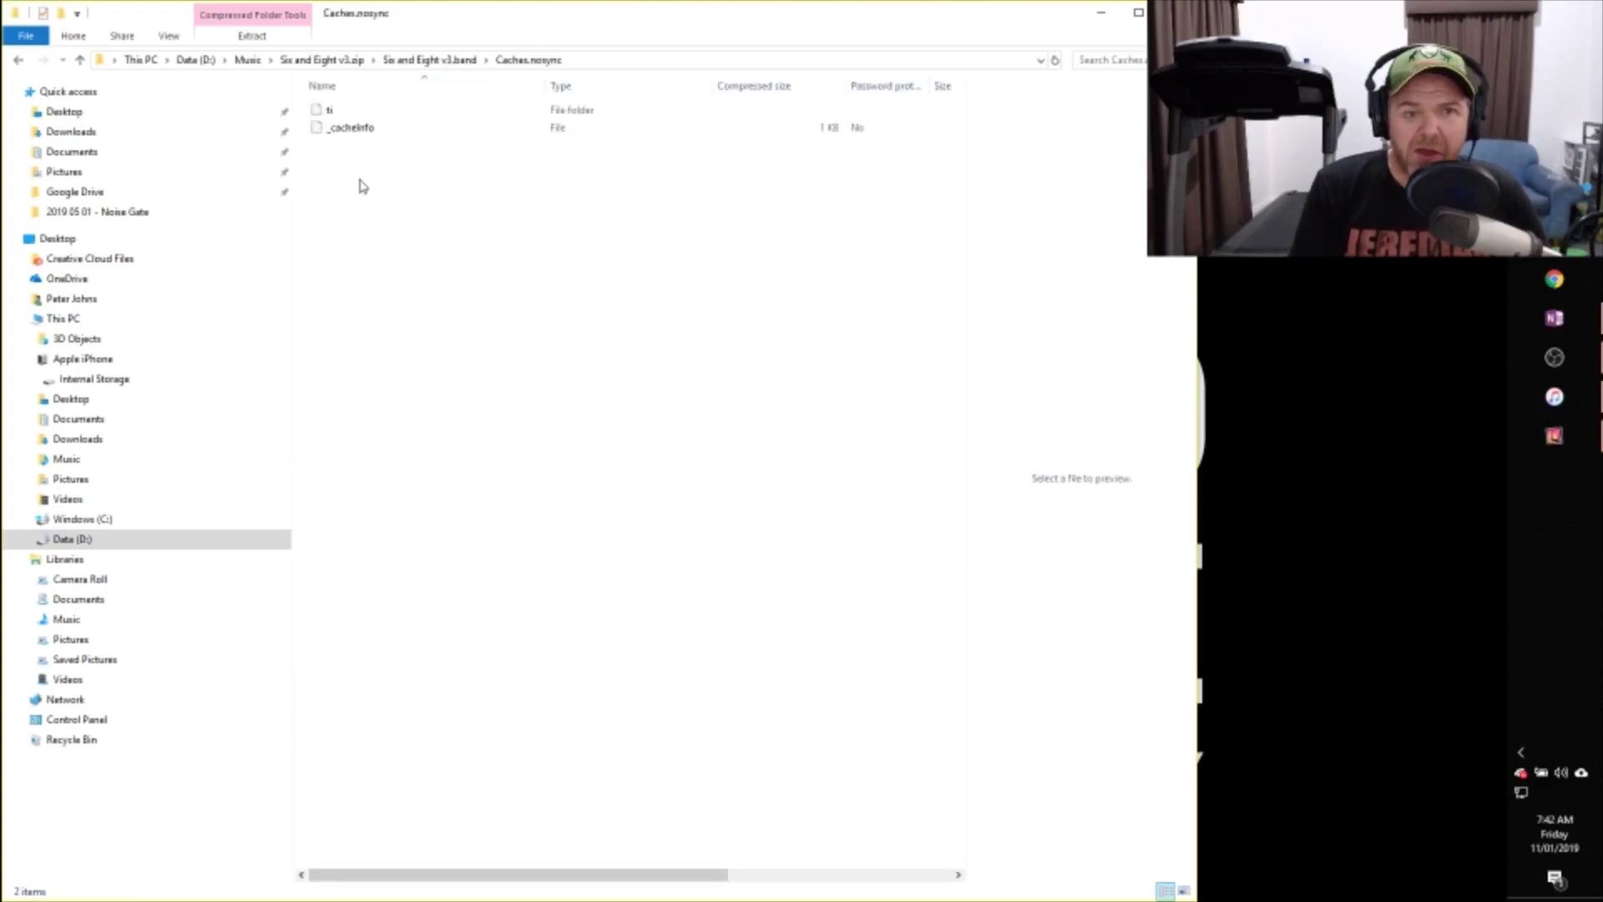
click(432, 62)
click(819, 209)
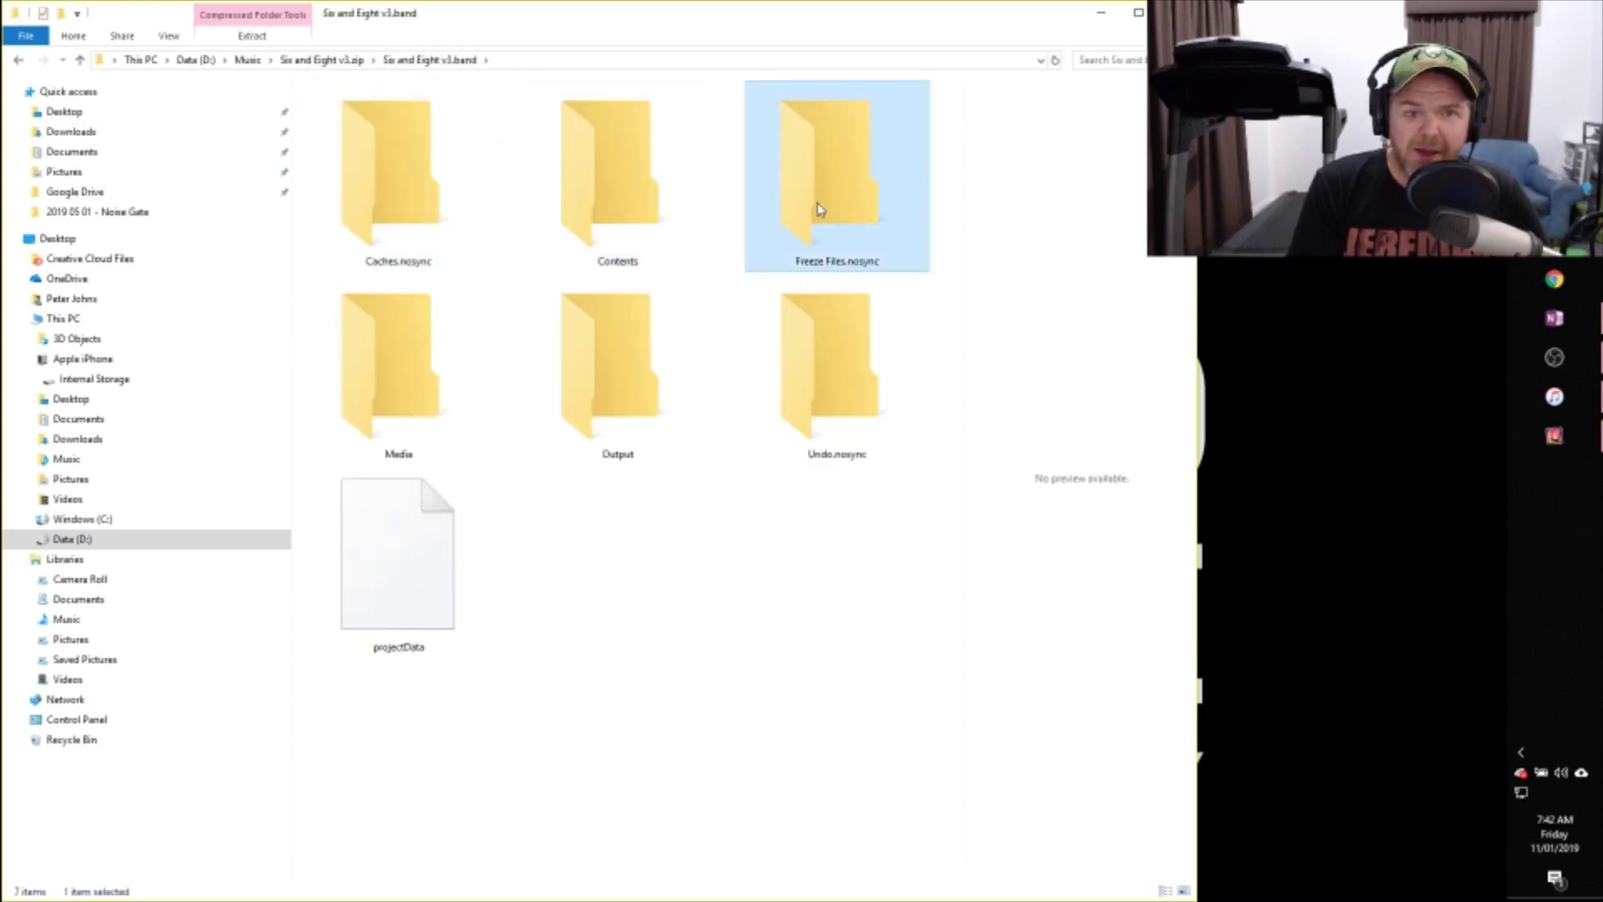
double_click(818, 209)
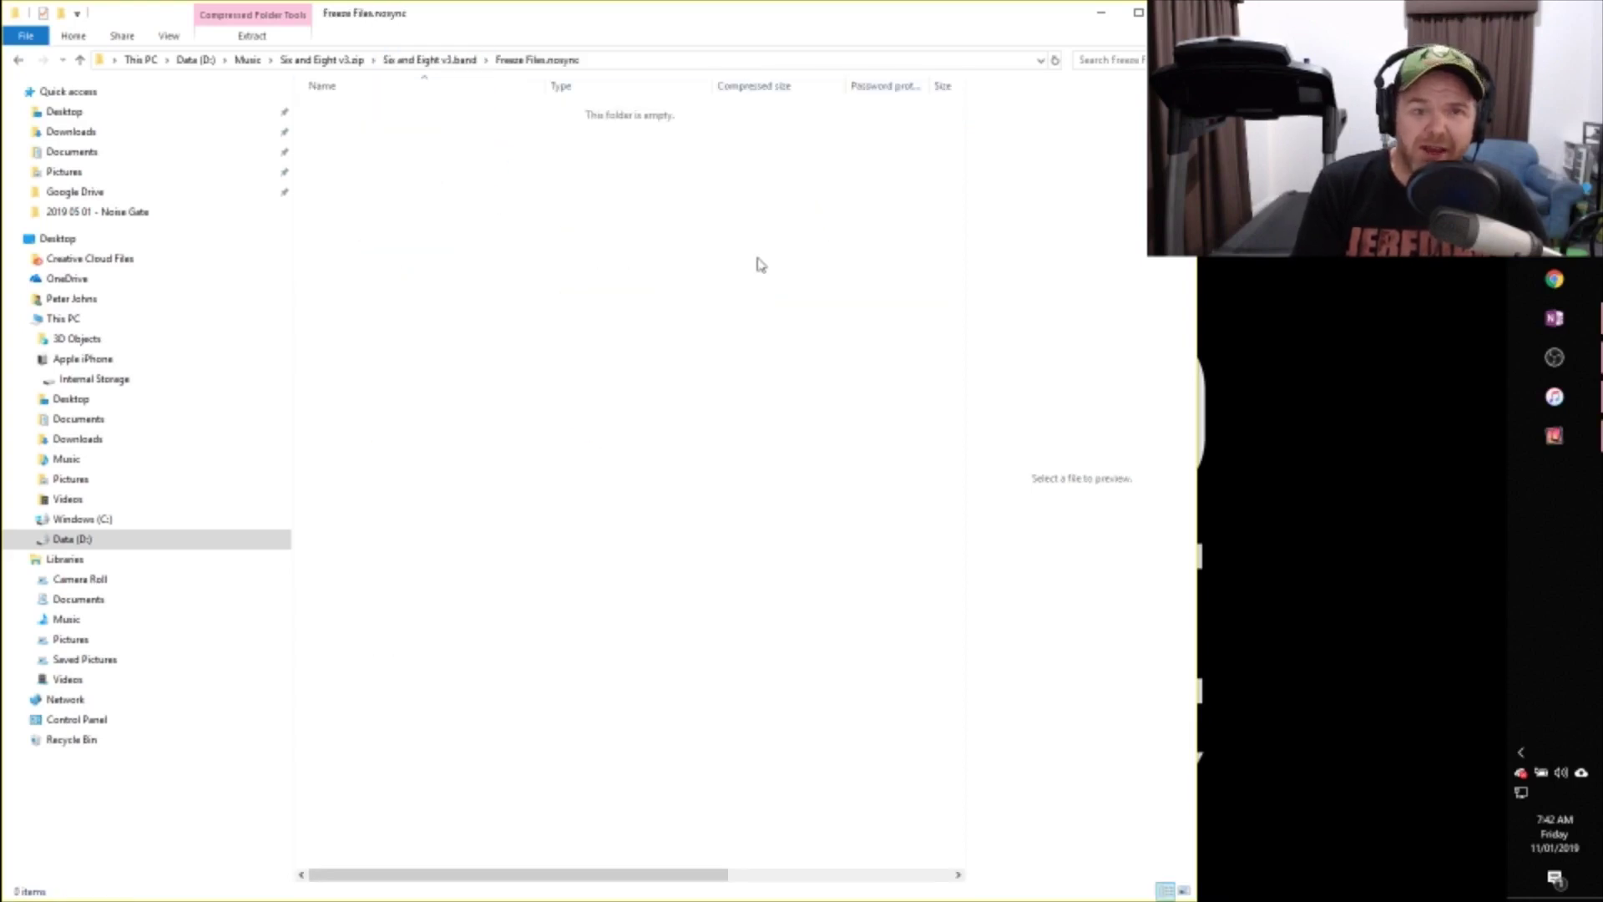
click(444, 64)
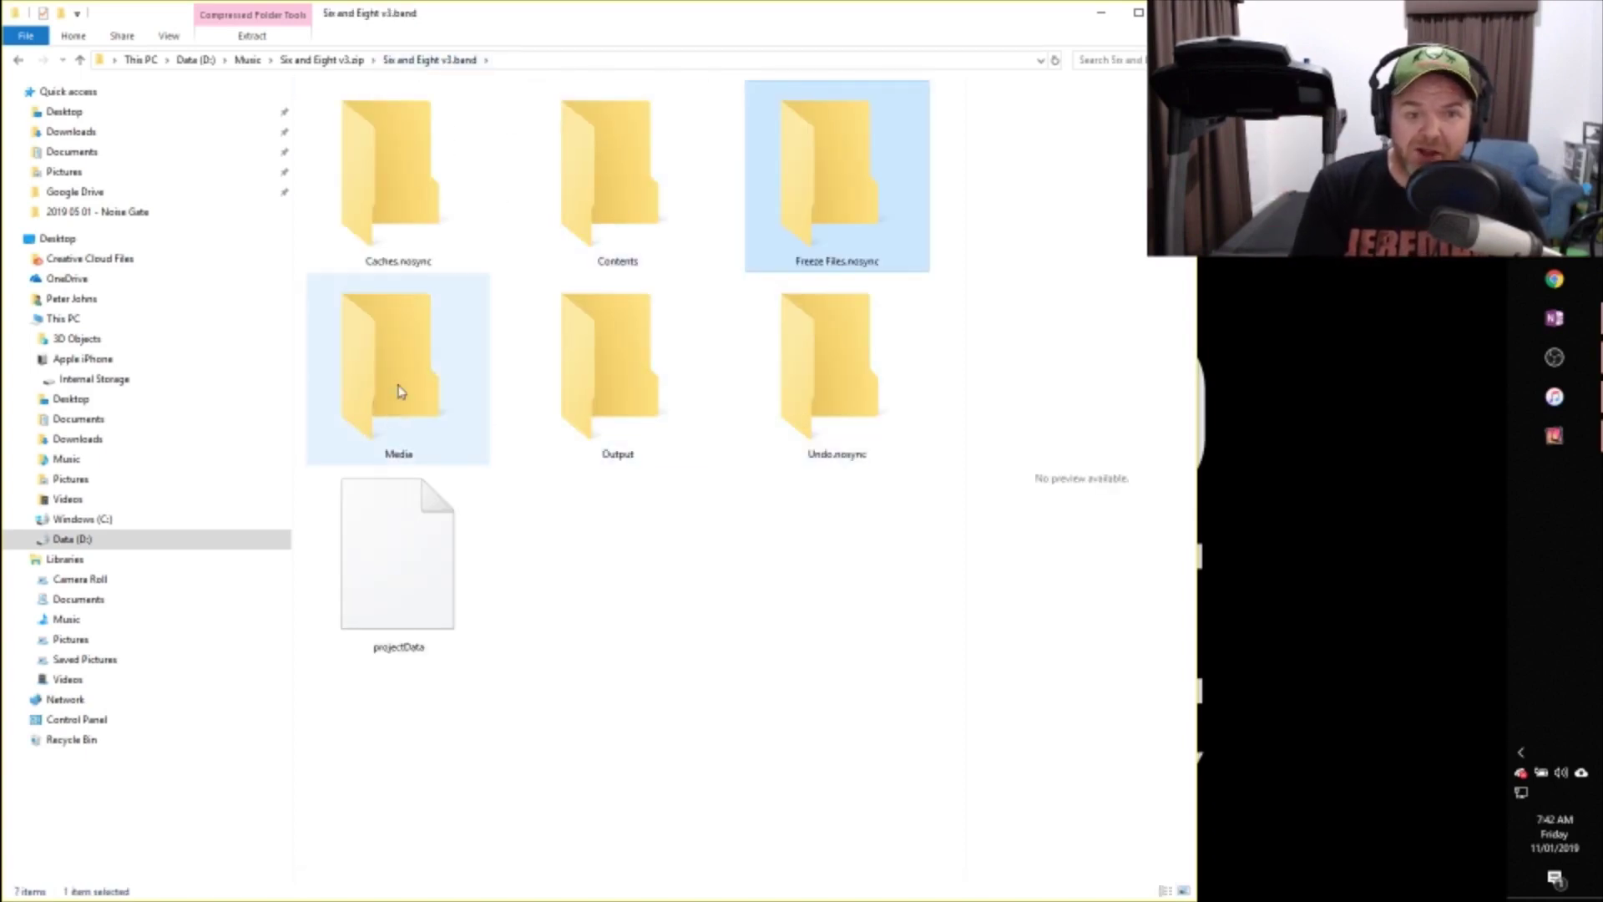
Browse the Media folder's WAV takes: Nice Room#01, Vox Lead 2#22, Vox Lead Comp#12 and #41
double_click(398, 390)
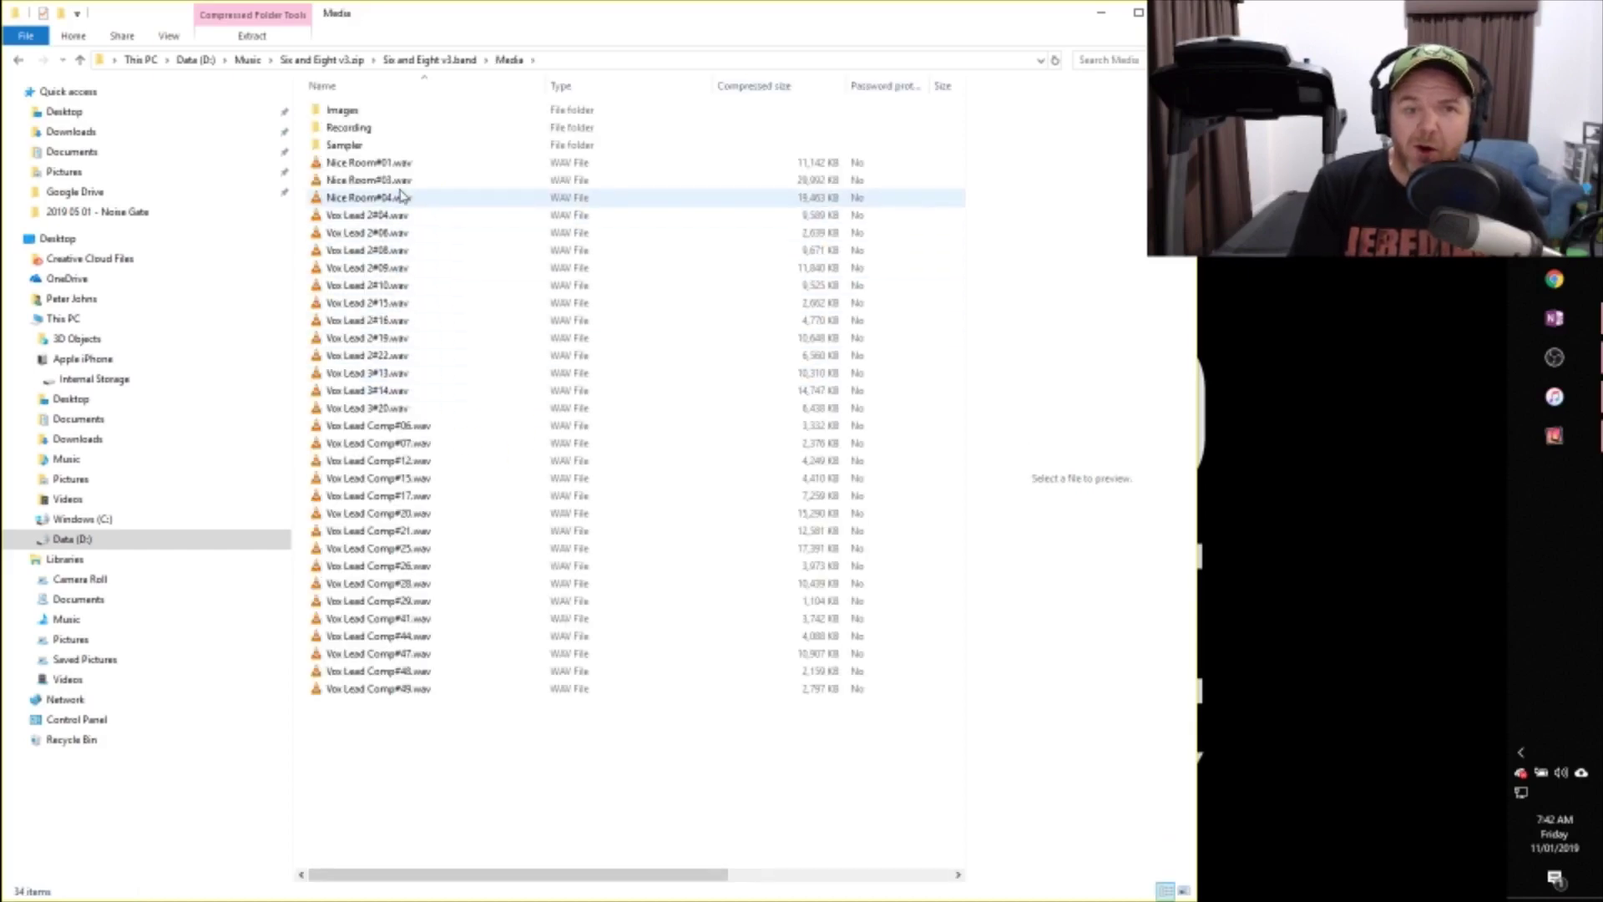
click(399, 163)
scroll(398, 465, right, 1)
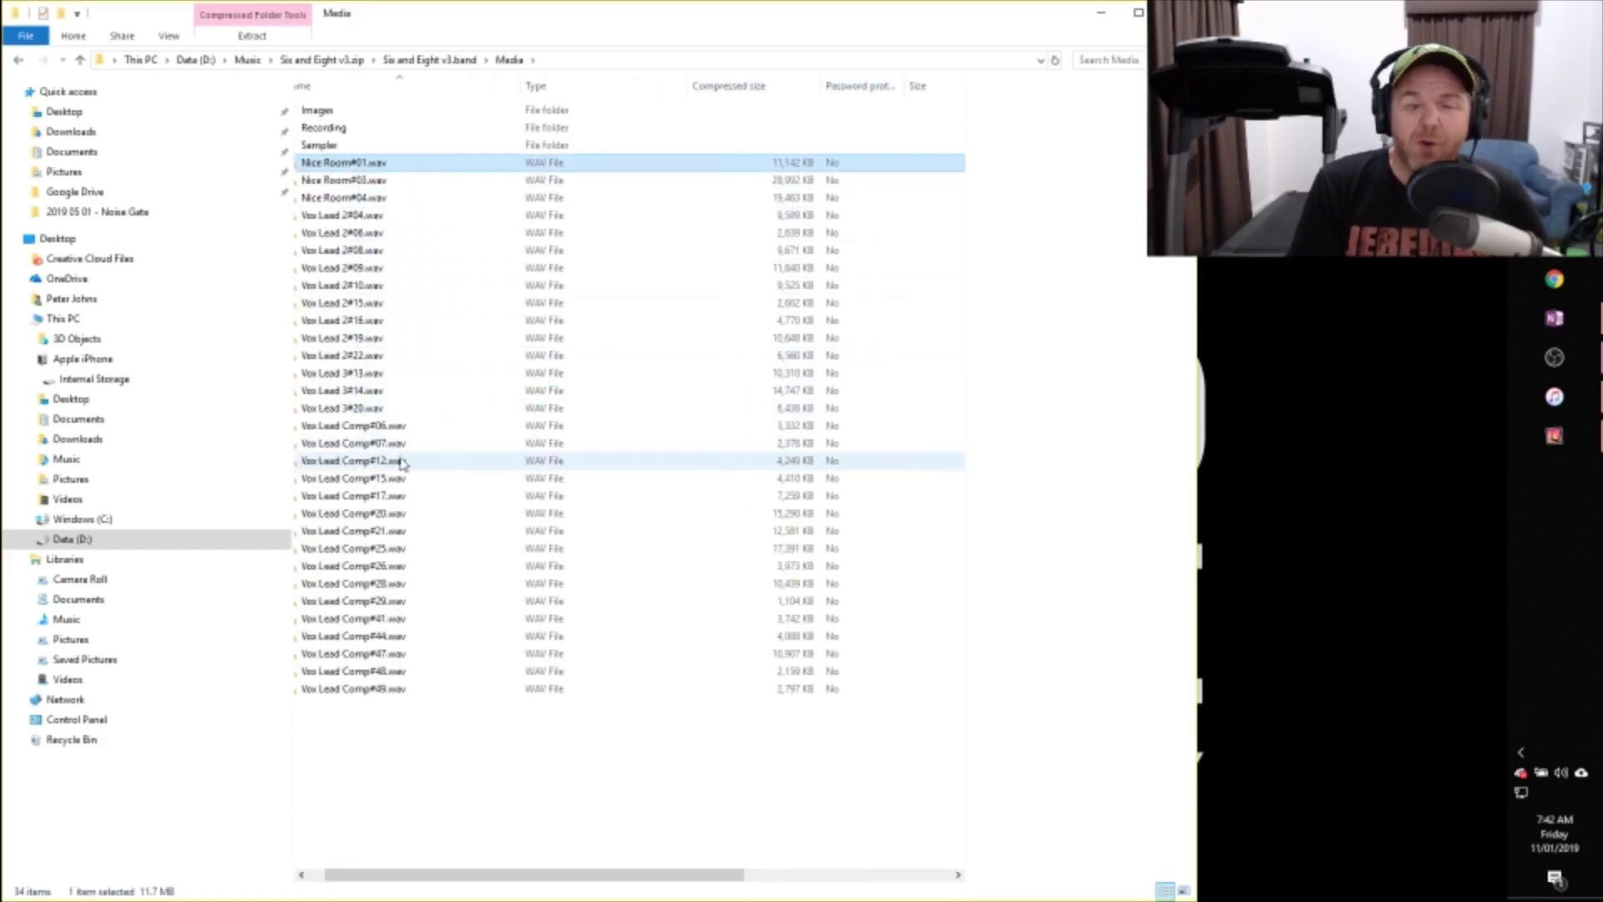
scroll(408, 464, left, 1)
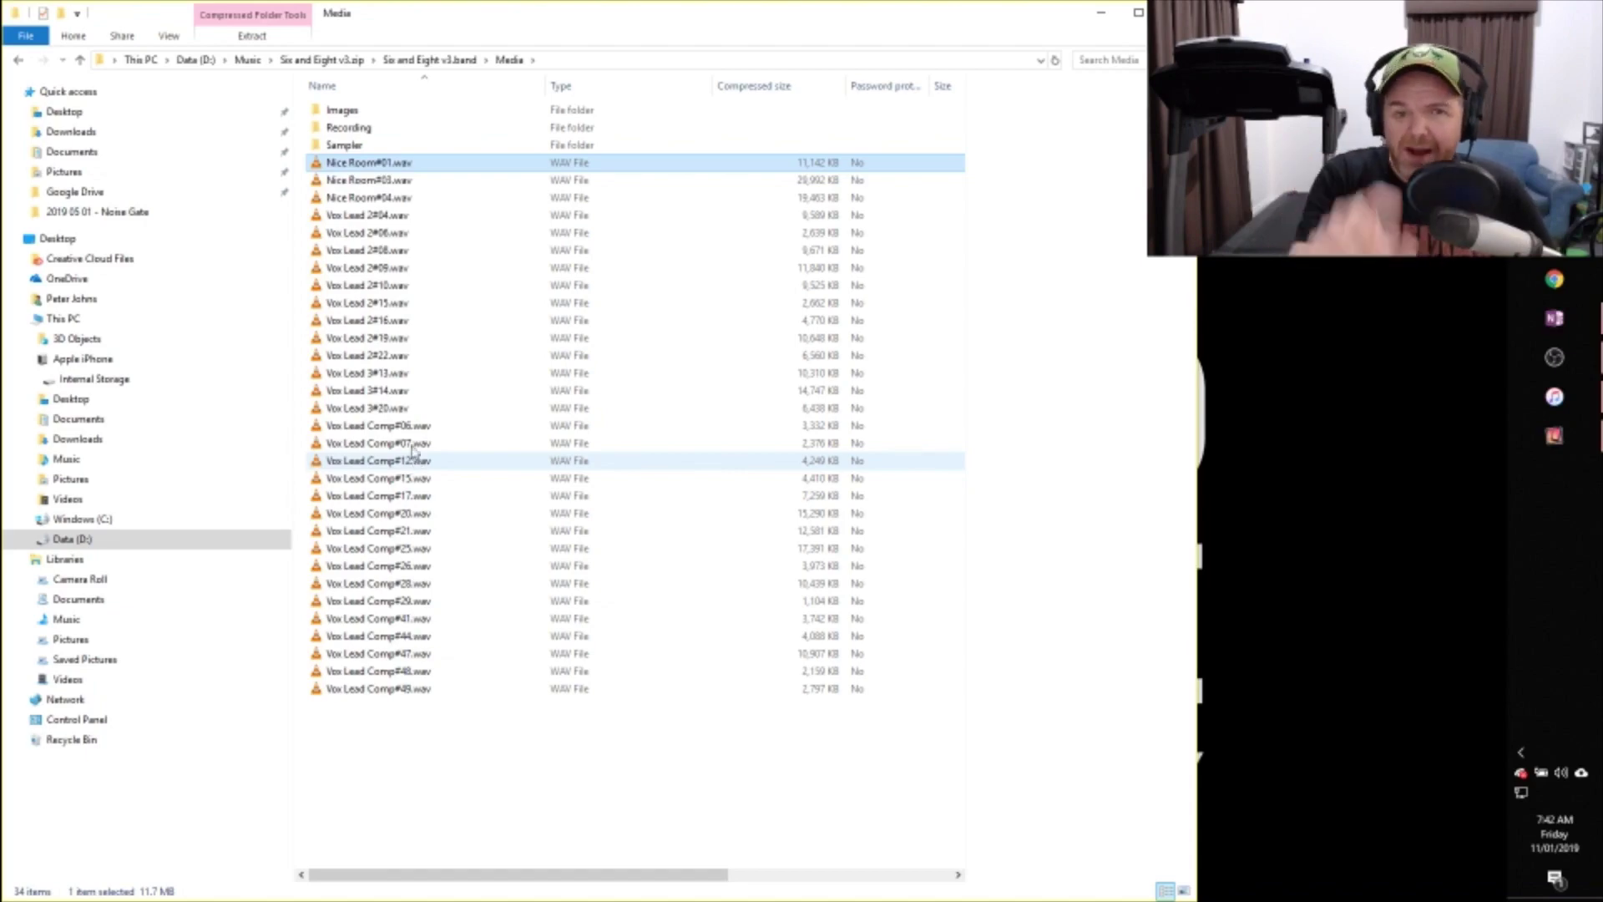
click(393, 354)
click(386, 462)
click(394, 618)
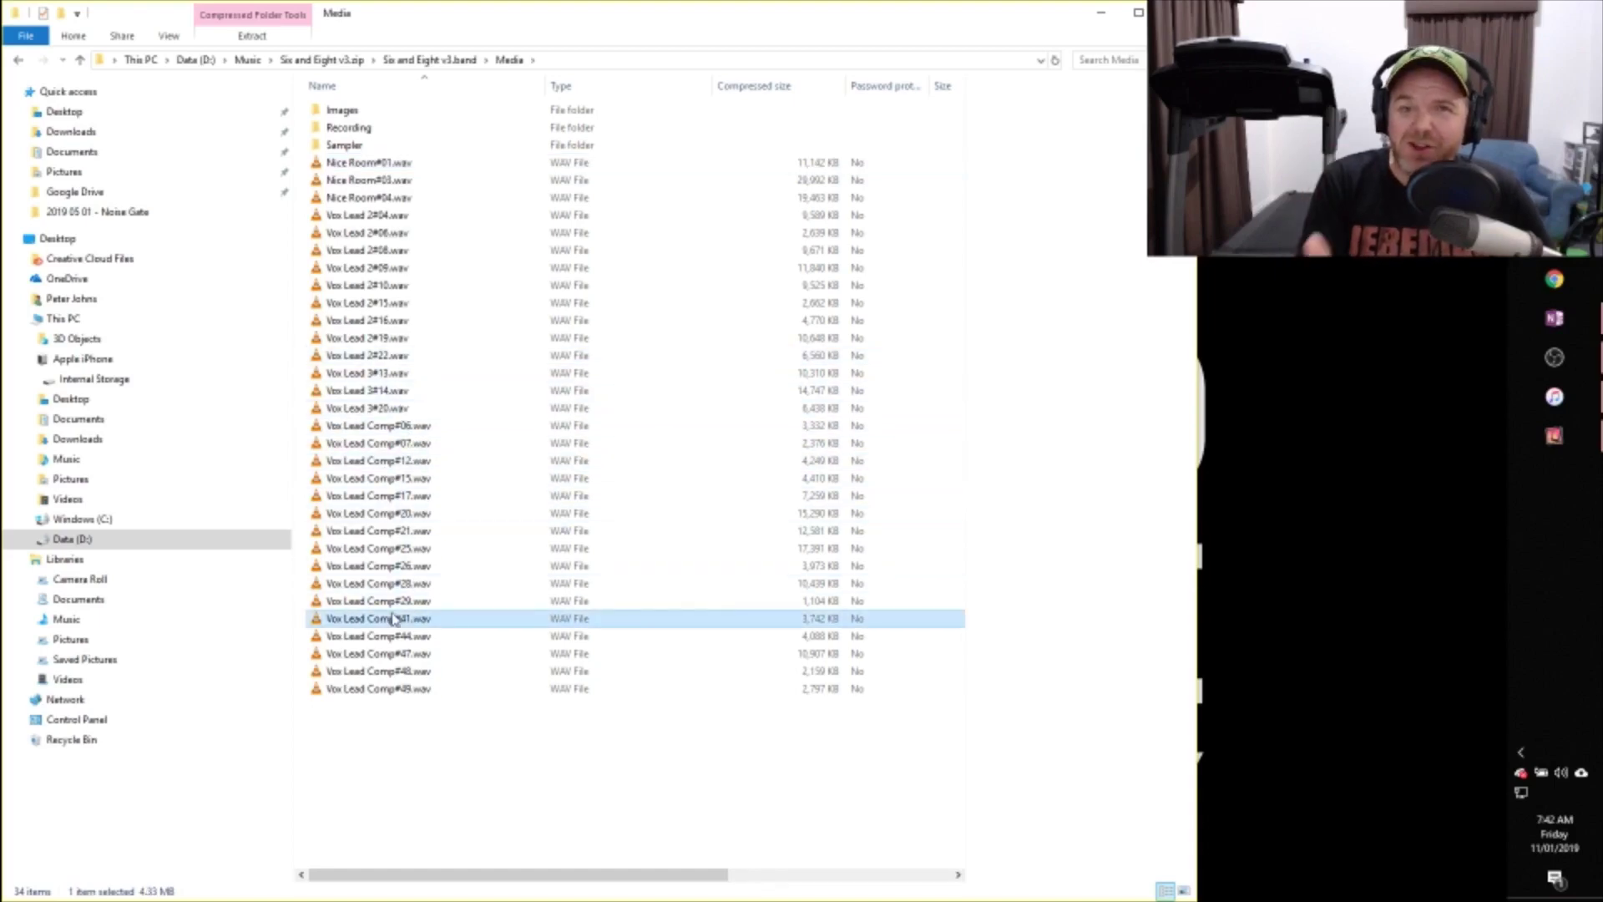
Open the v3.band Output folder and check the size of Six and Eight v2.wav (59,291 KB)
click(451, 60)
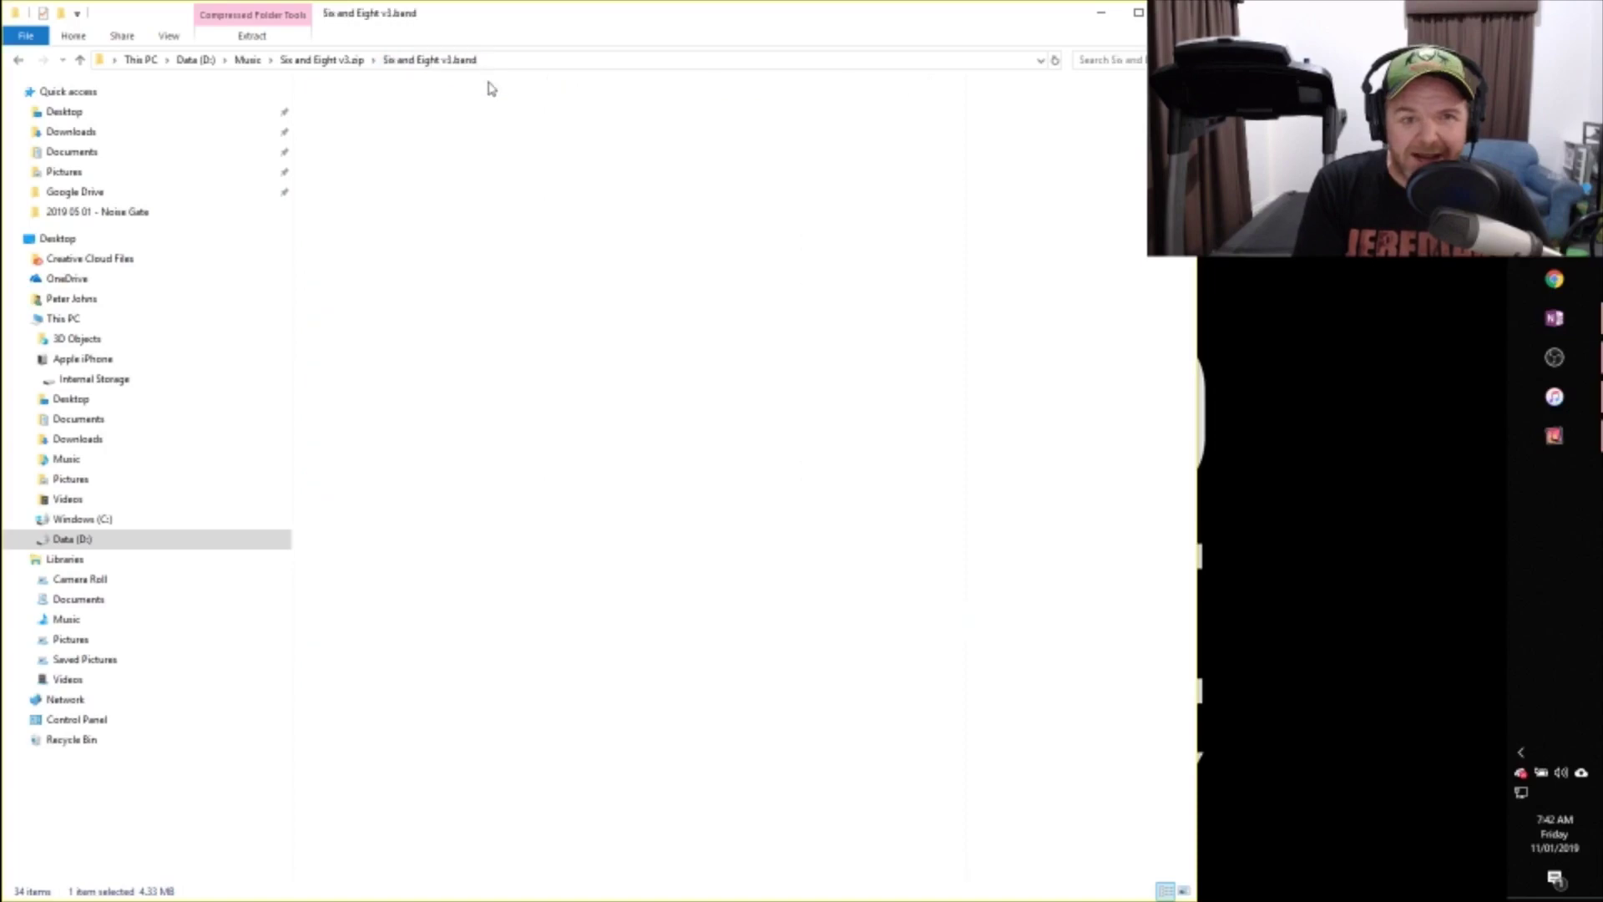
double_click(627, 381)
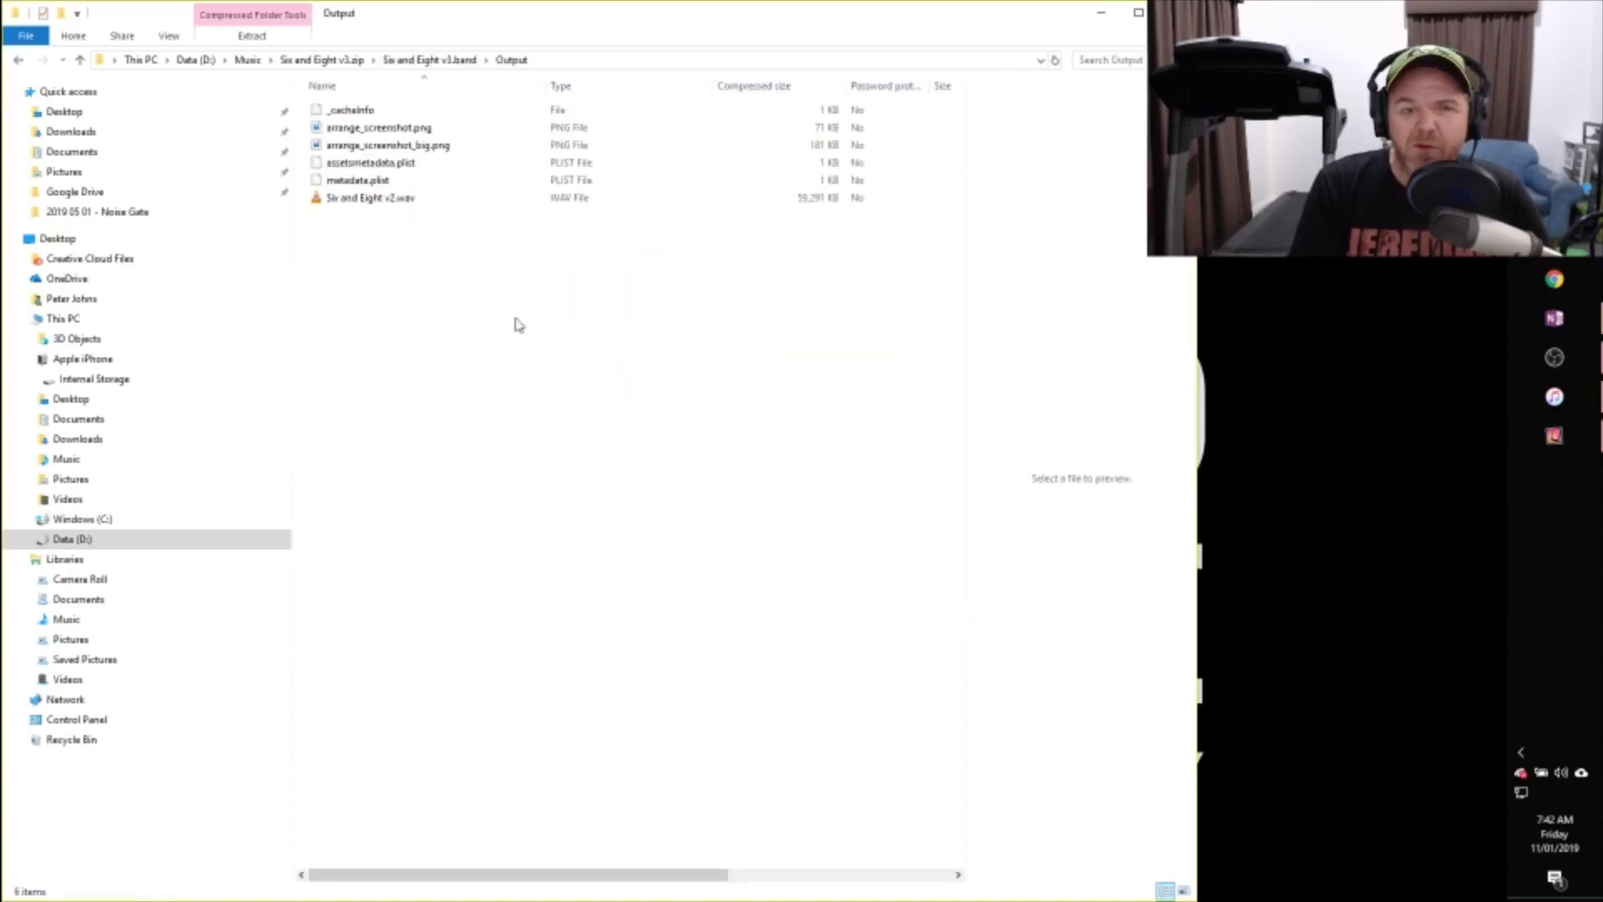
click(371, 200)
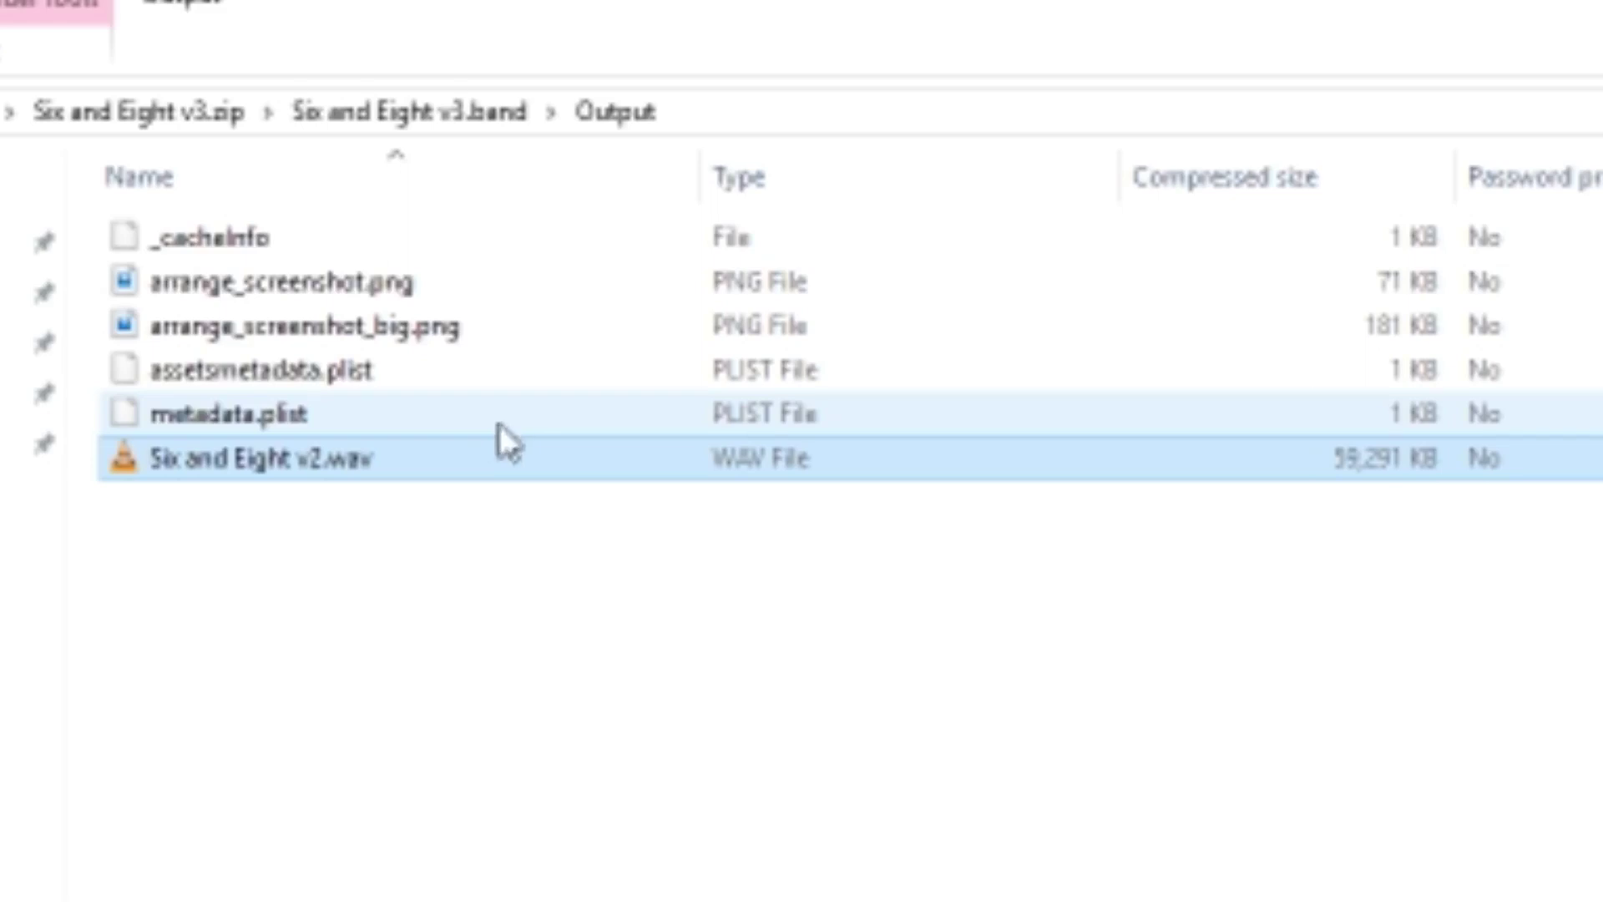
Navigate from the v3 project back up to the Music folder
click(436, 110)
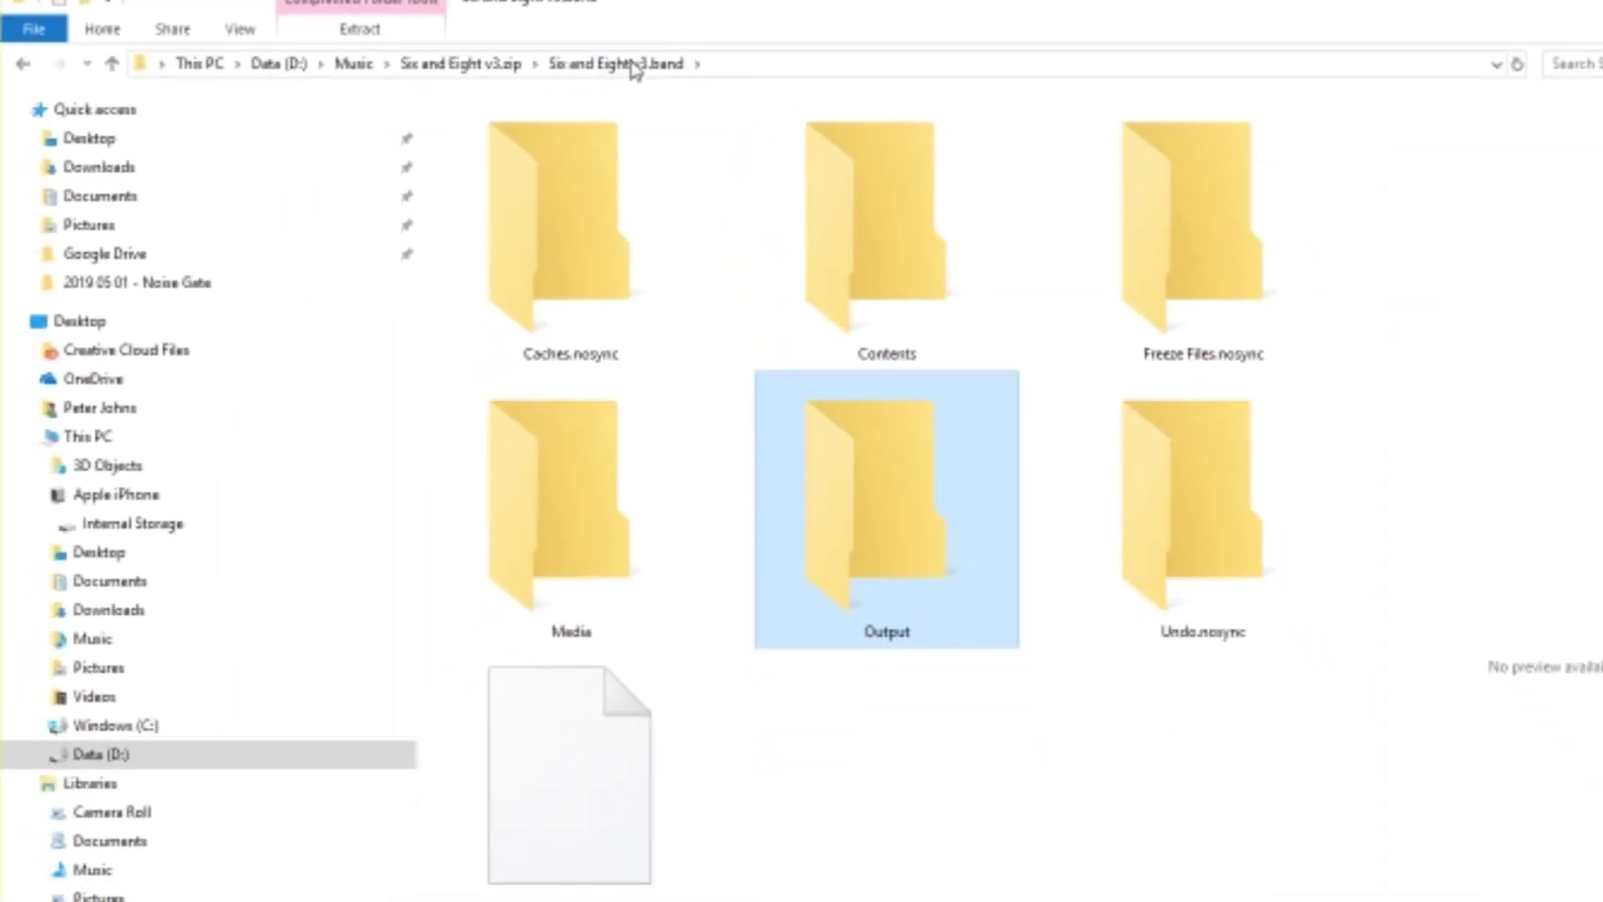
click(465, 65)
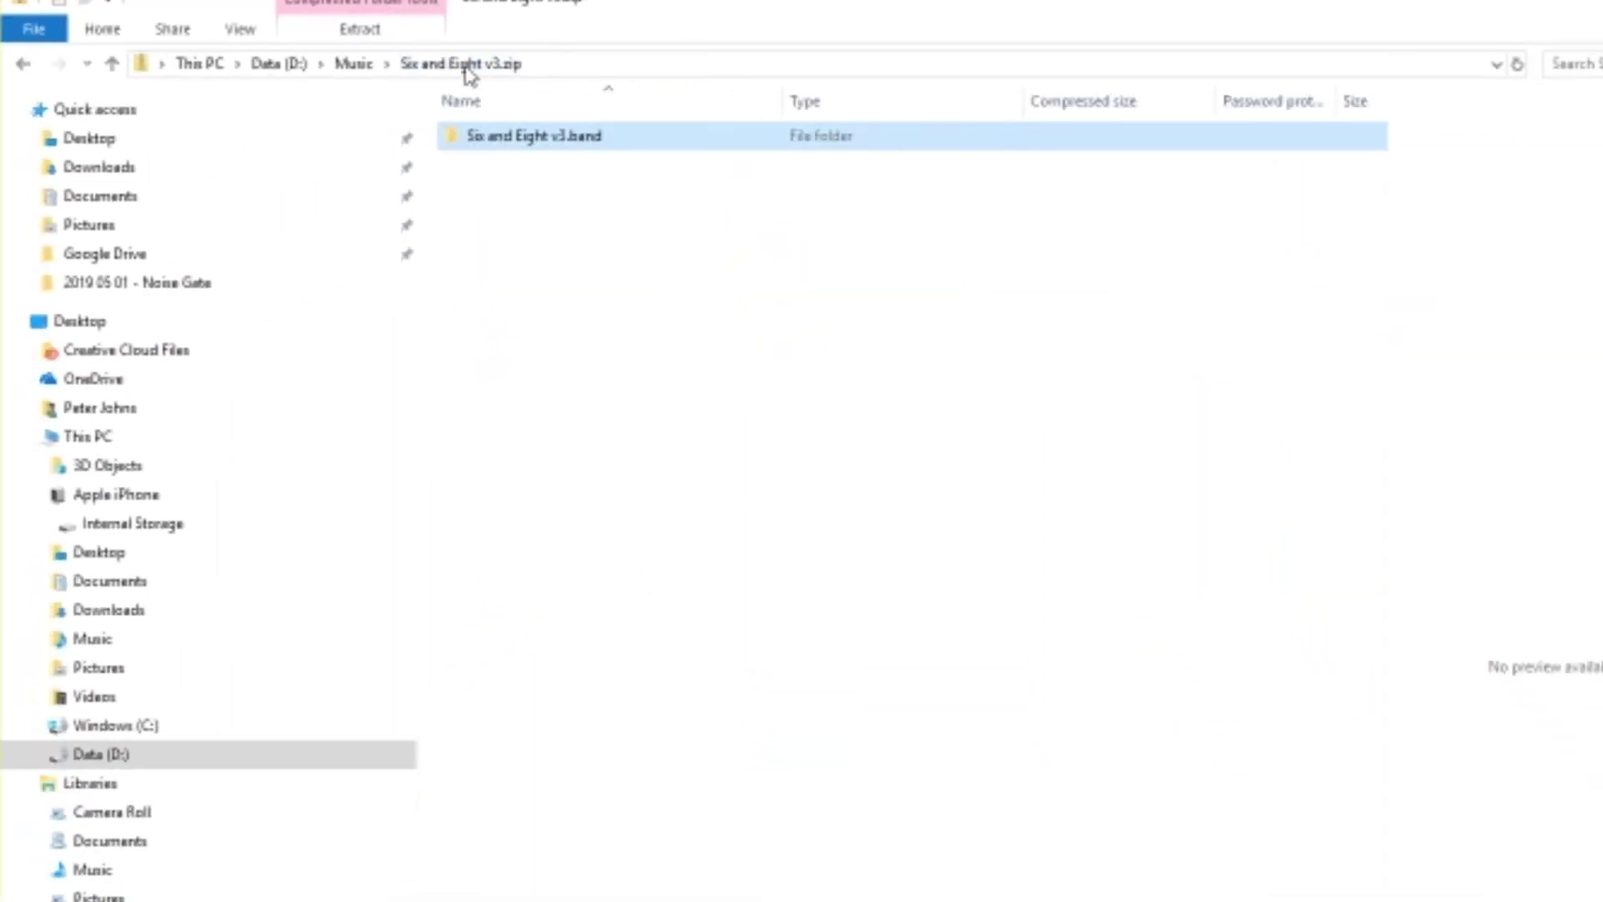
click(371, 66)
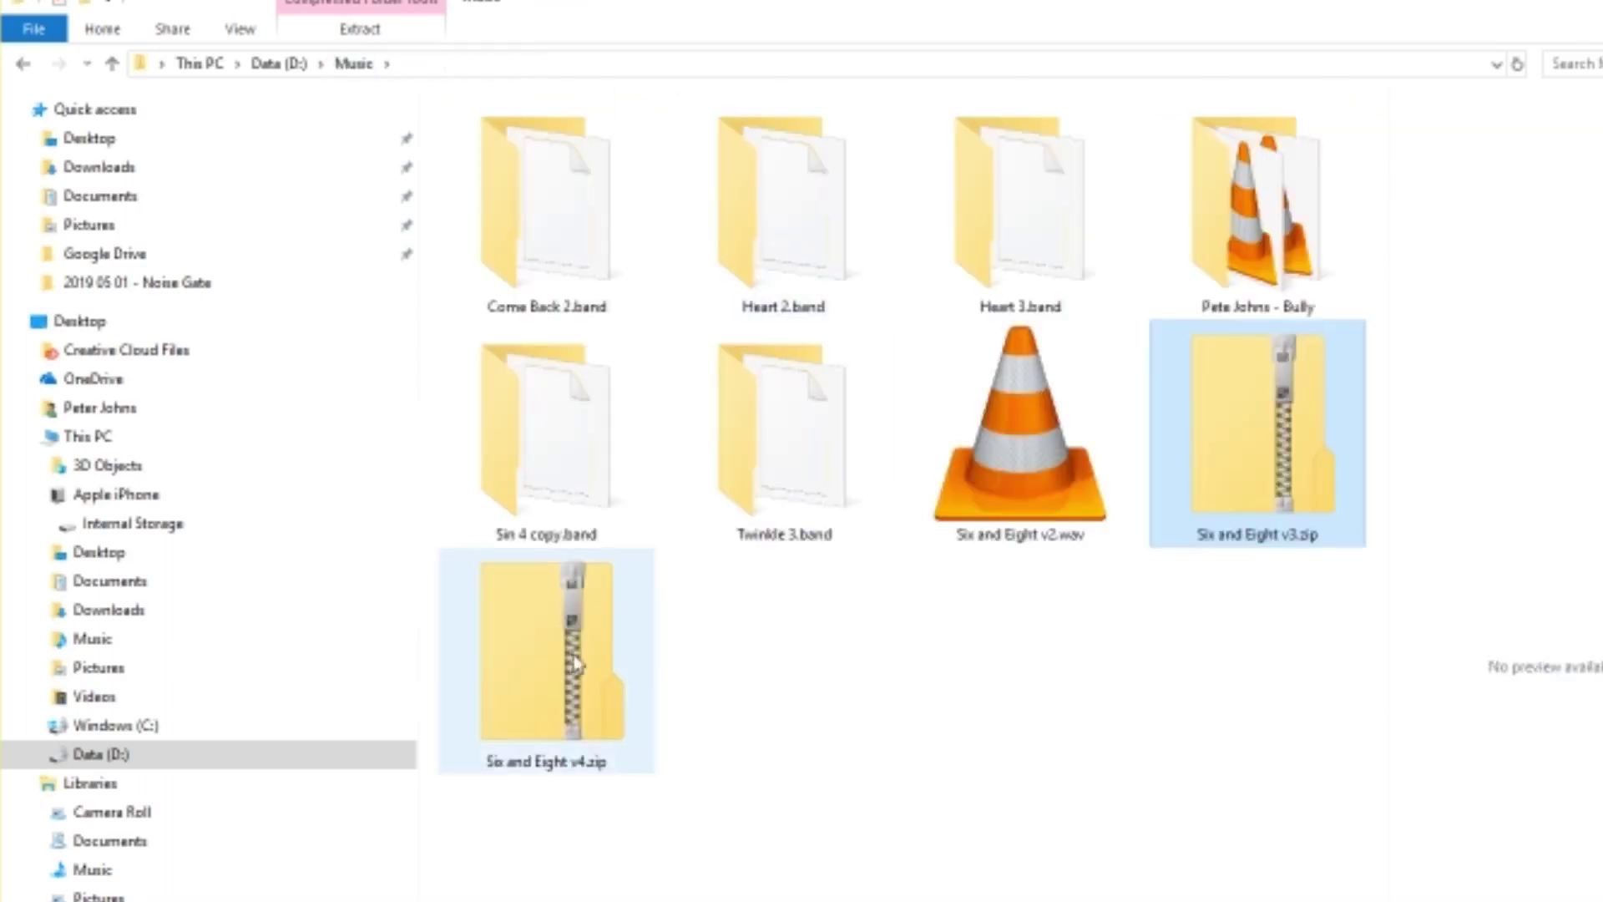
Open Six and Eight v4.band inside Six and Eight v4.zip and select its Caches.nosync and Contents folders
double_click(572, 661)
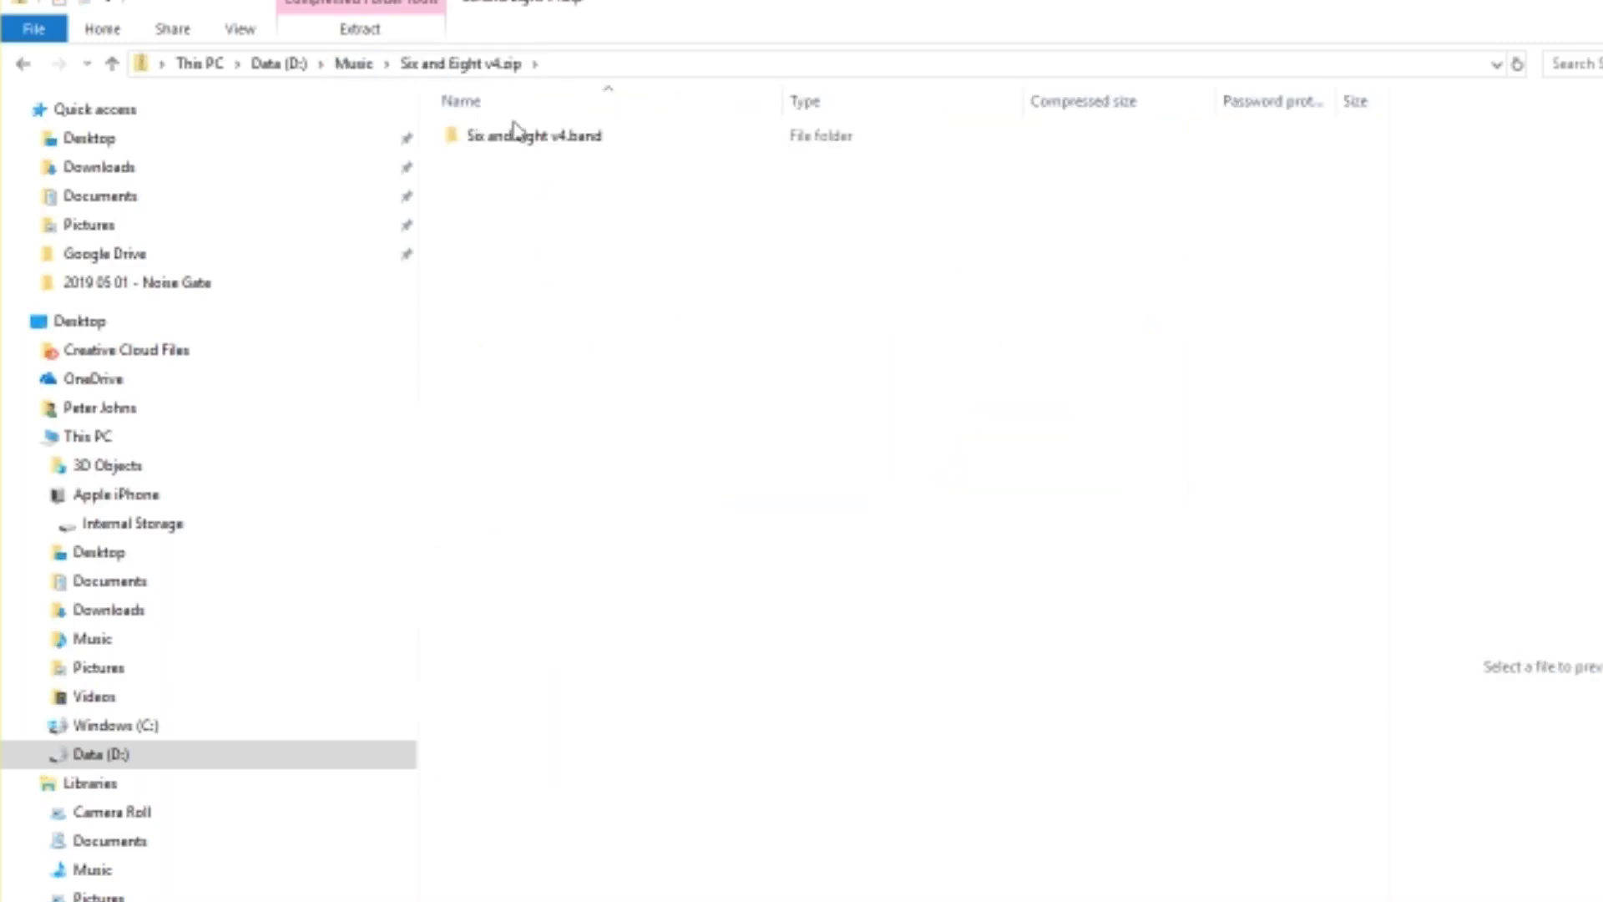
double_click(534, 137)
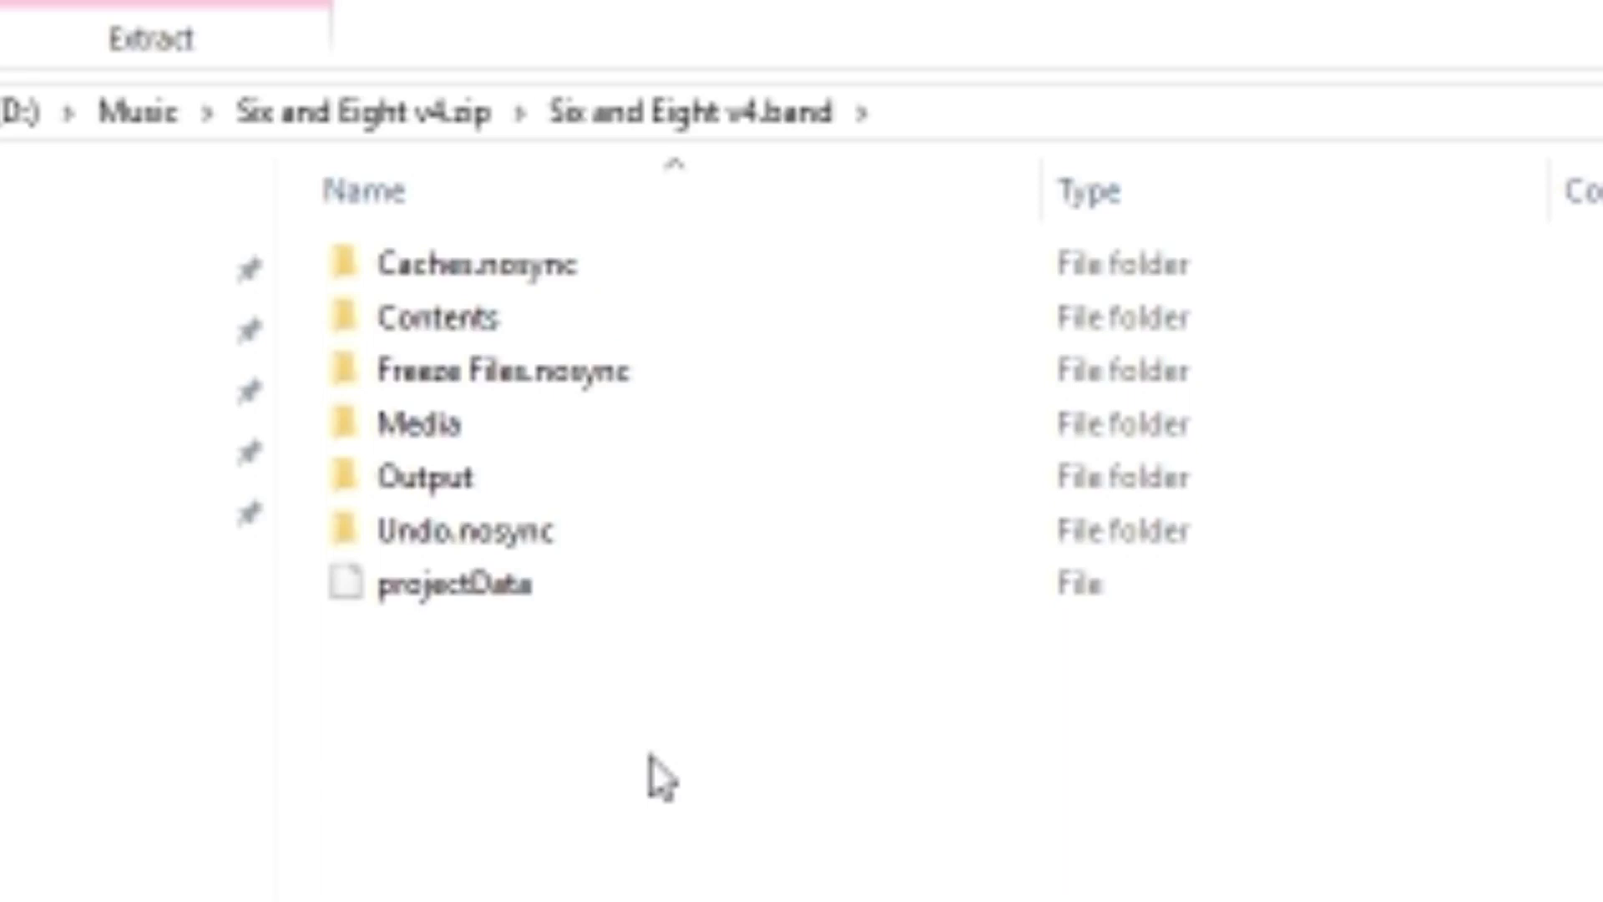
click(492, 280)
click(472, 330)
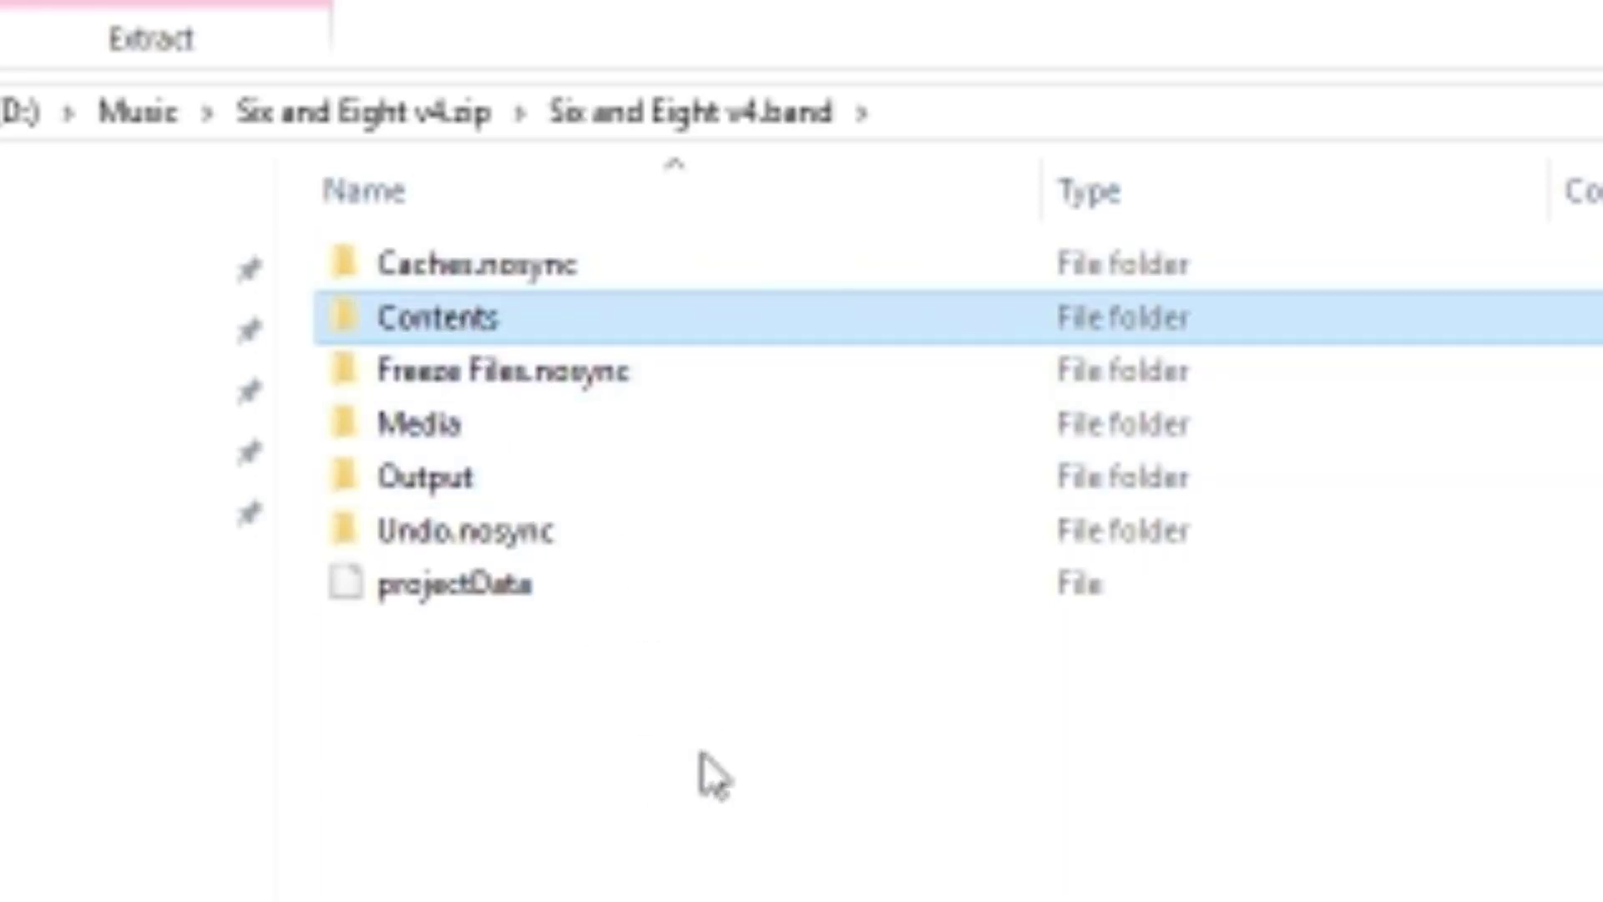
click(764, 844)
double_click(502, 381)
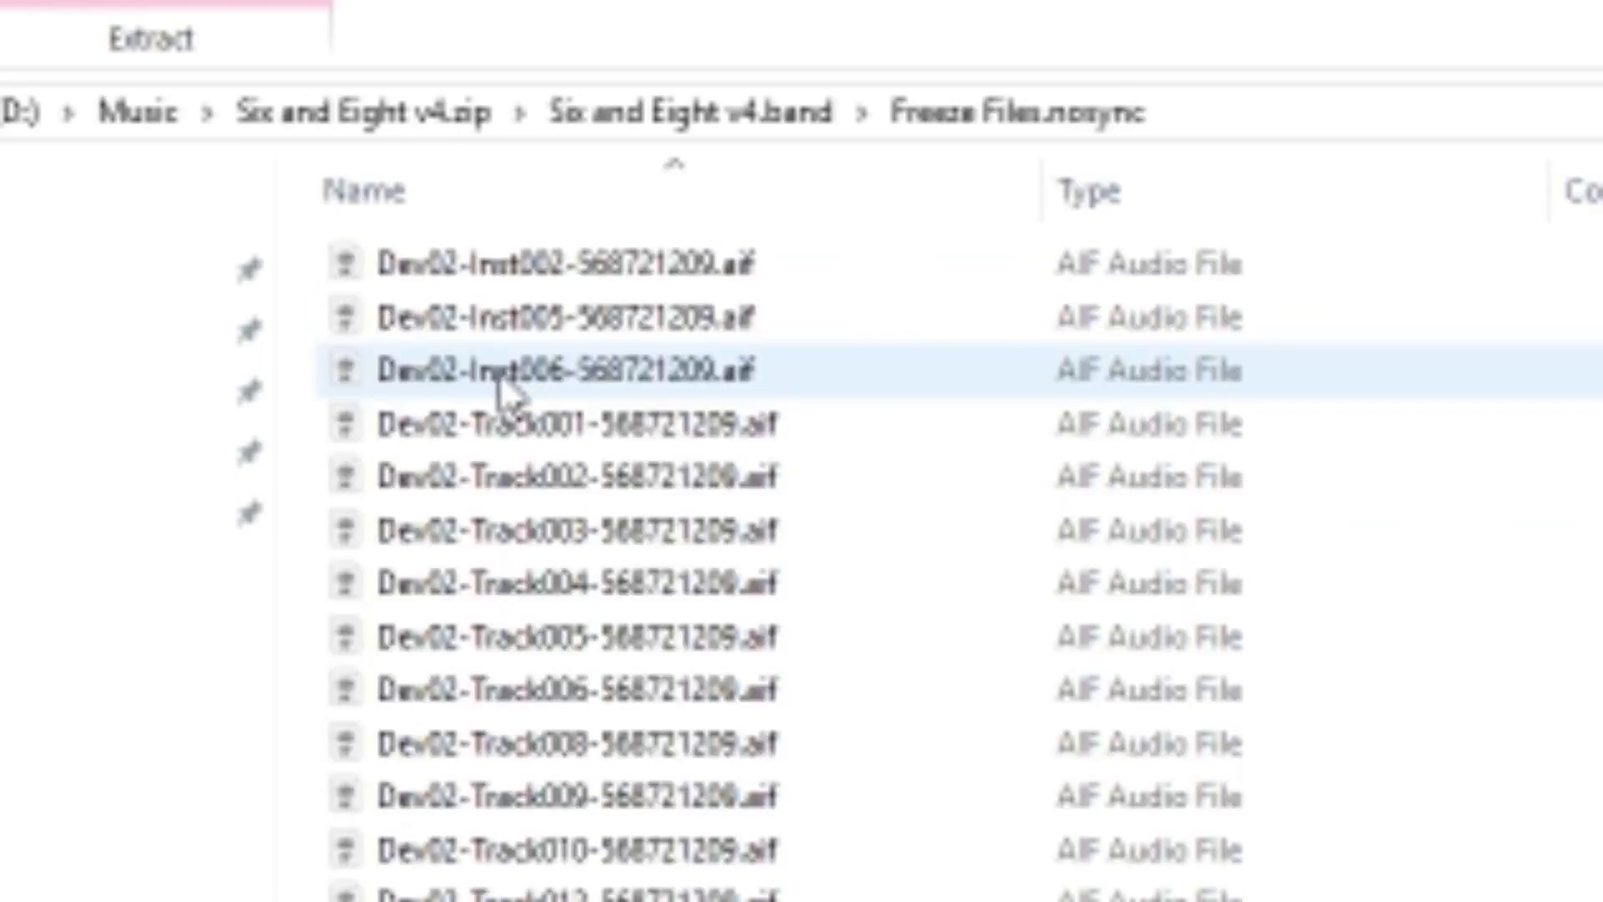
click(574, 259)
click(666, 327)
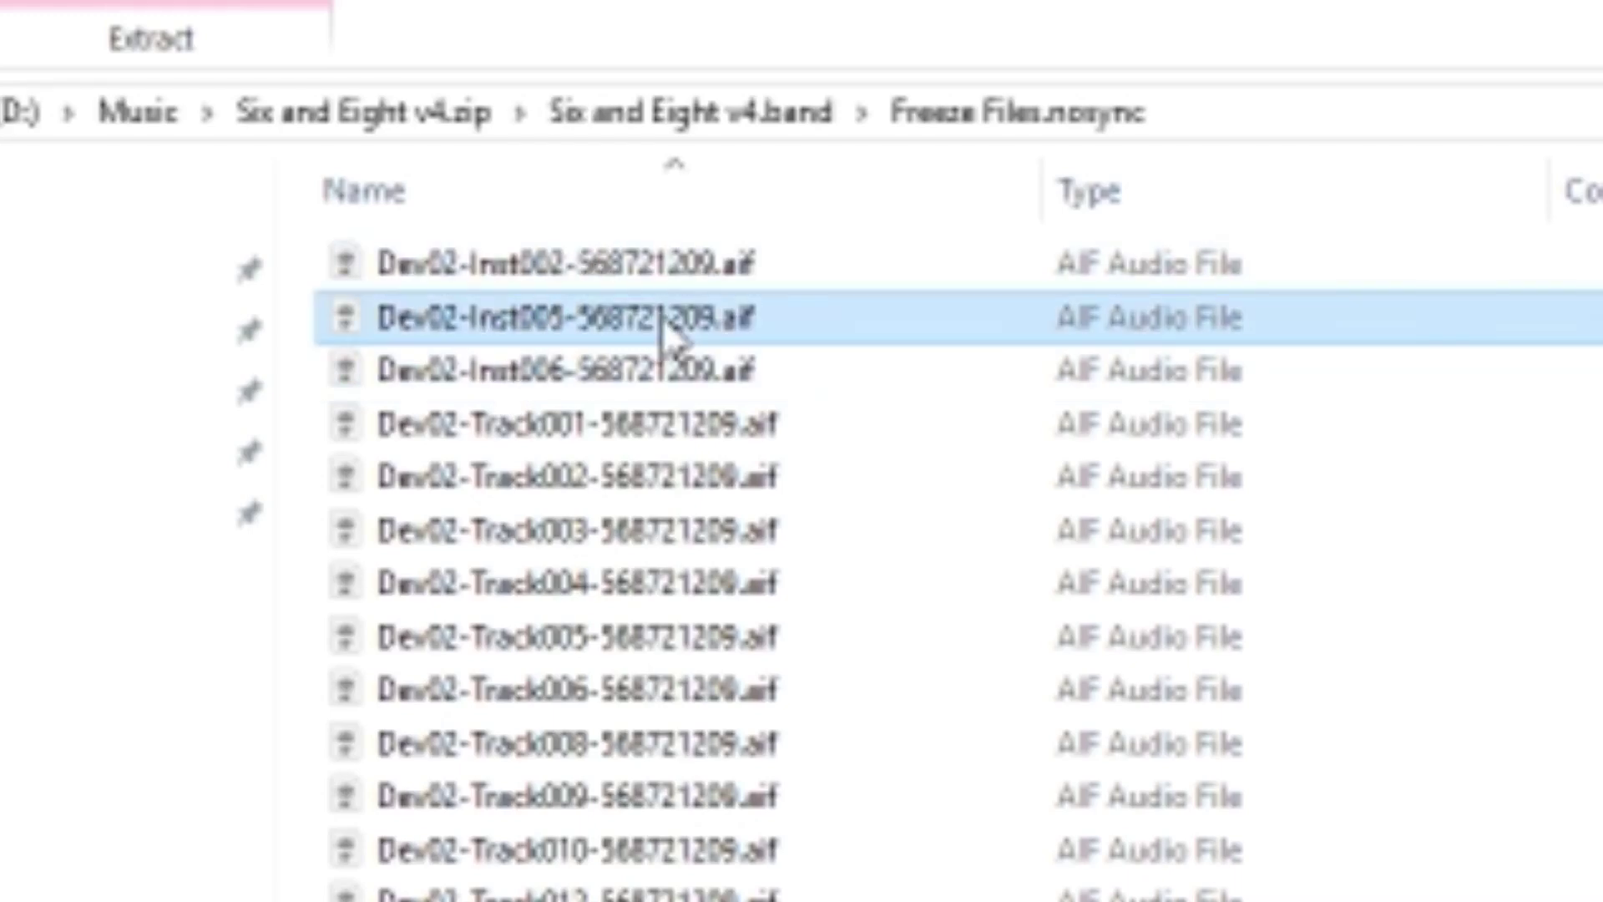
click(731, 383)
click(726, 430)
click(658, 266)
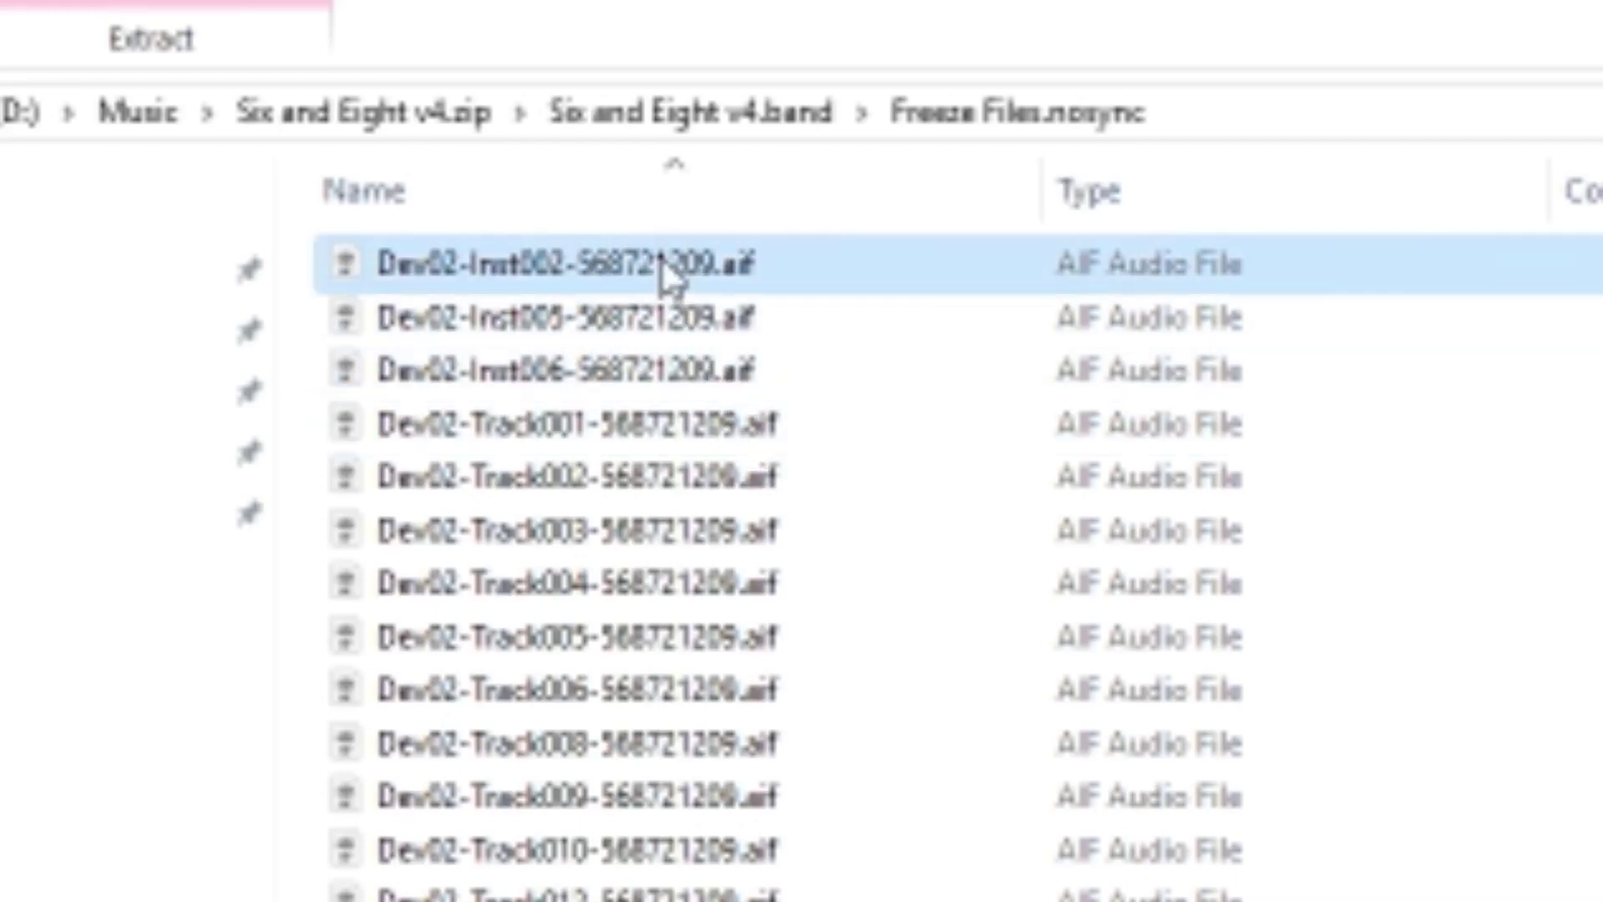
click(660, 322)
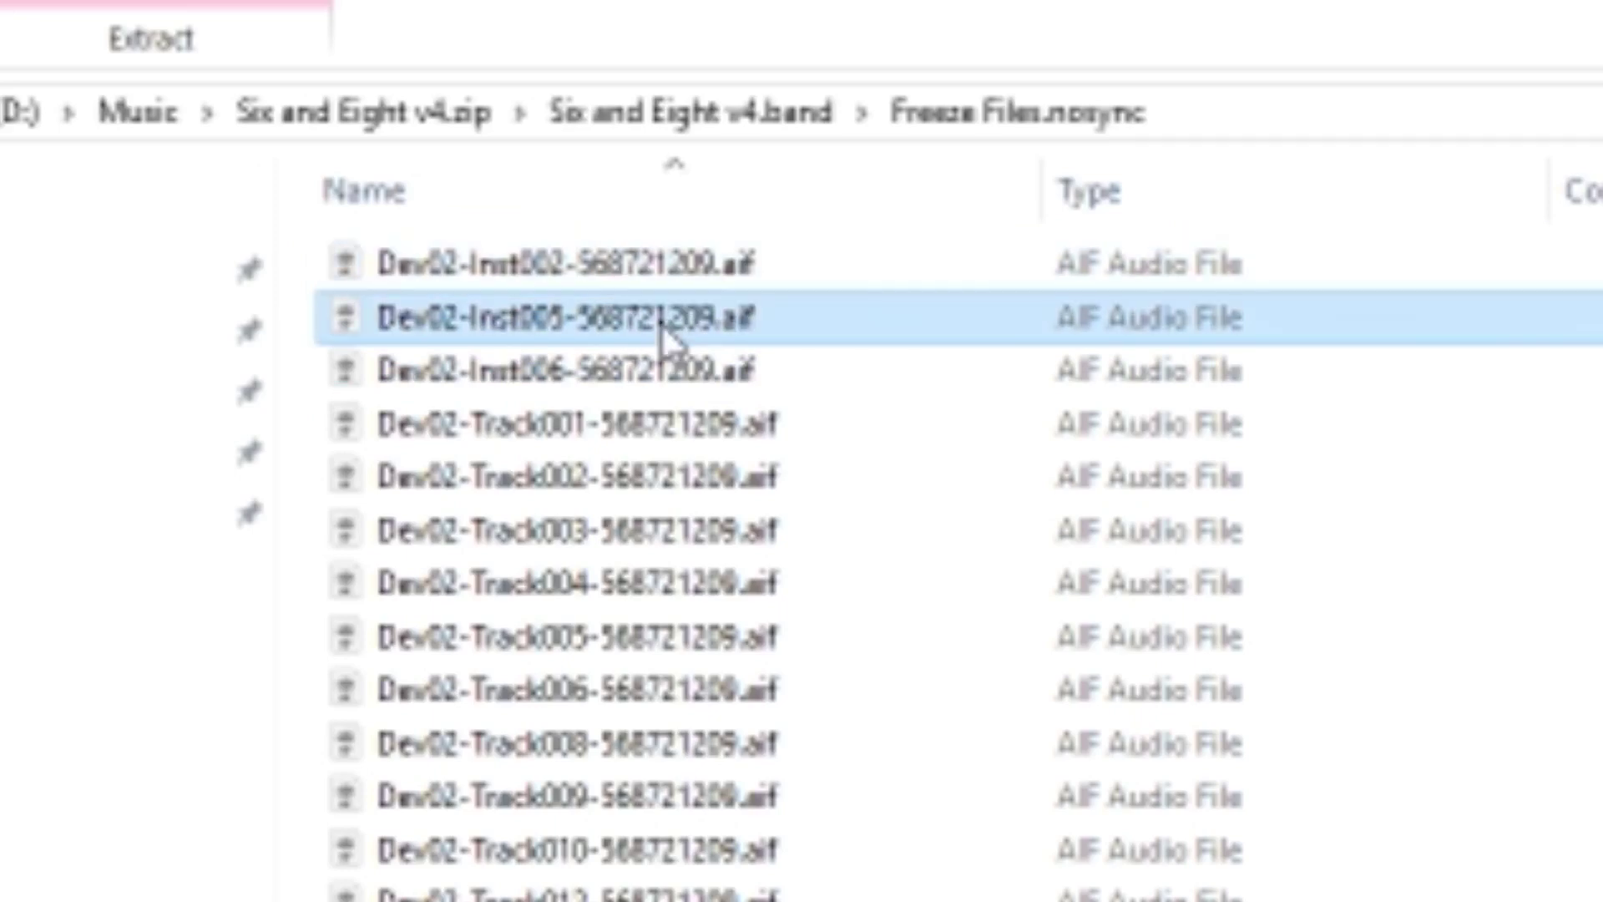
click(693, 386)
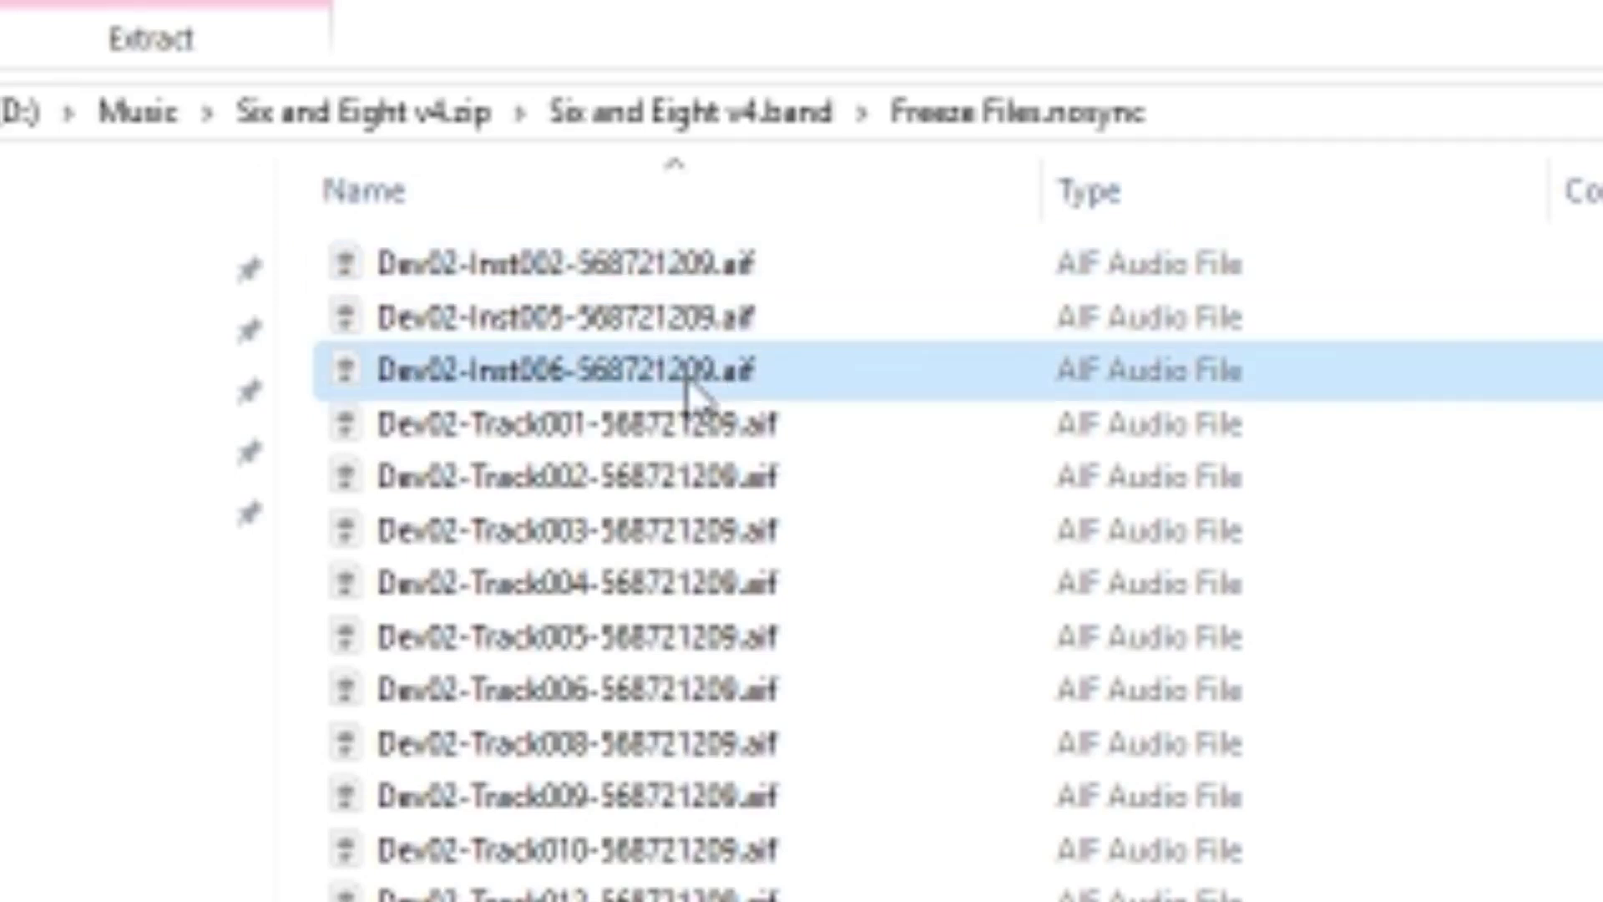
click(711, 447)
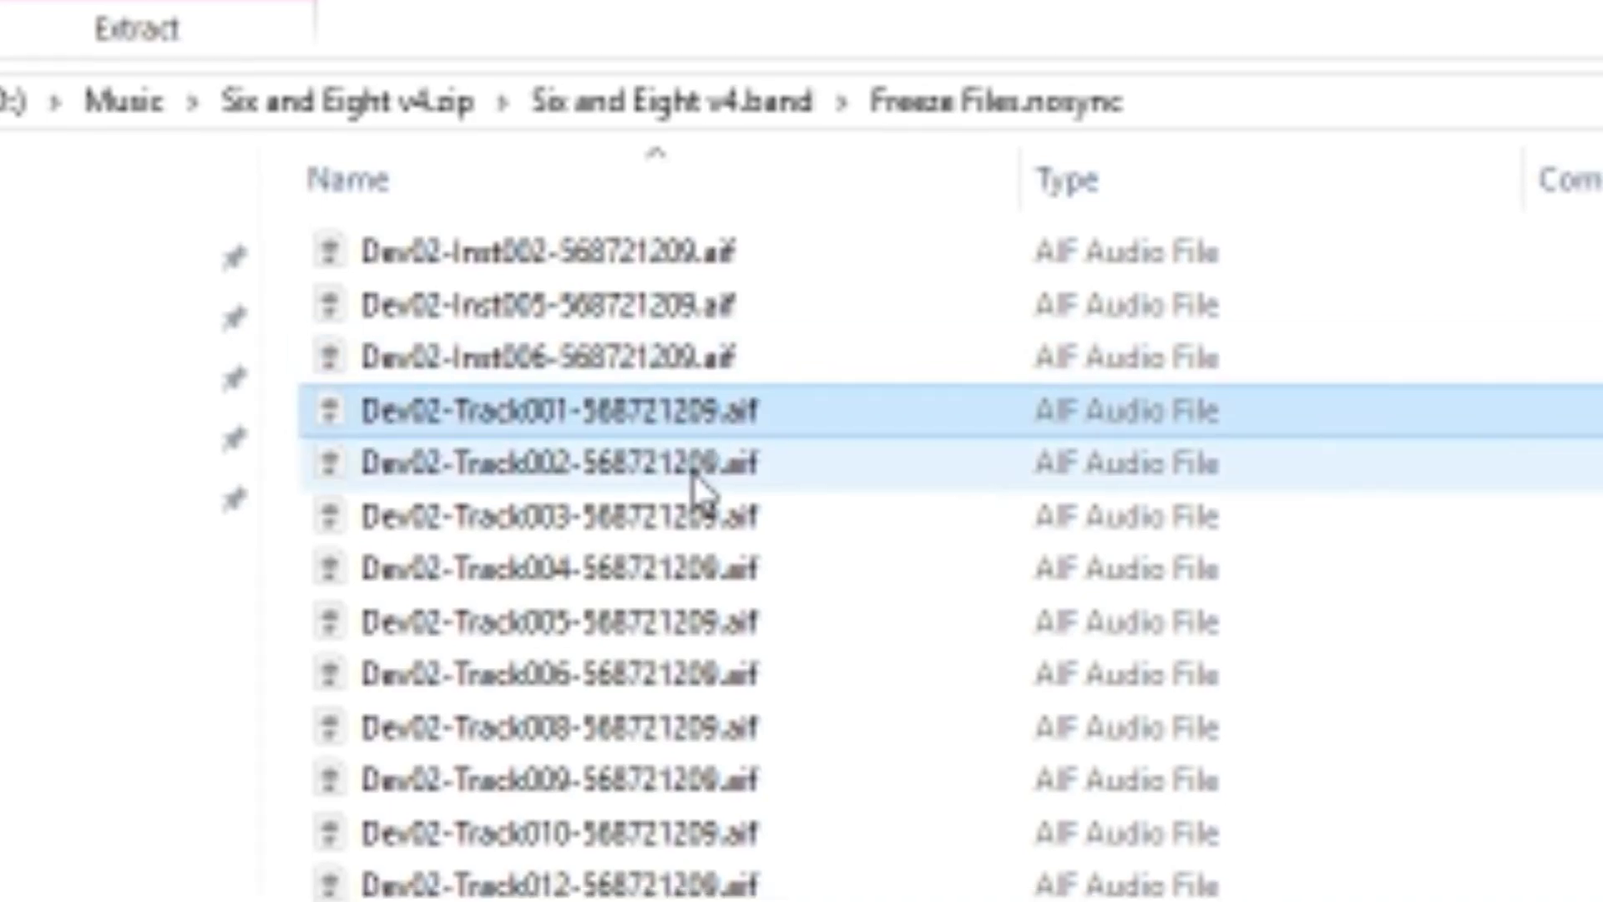
key(Down)
key(Down)
key(Down)
key(Down)
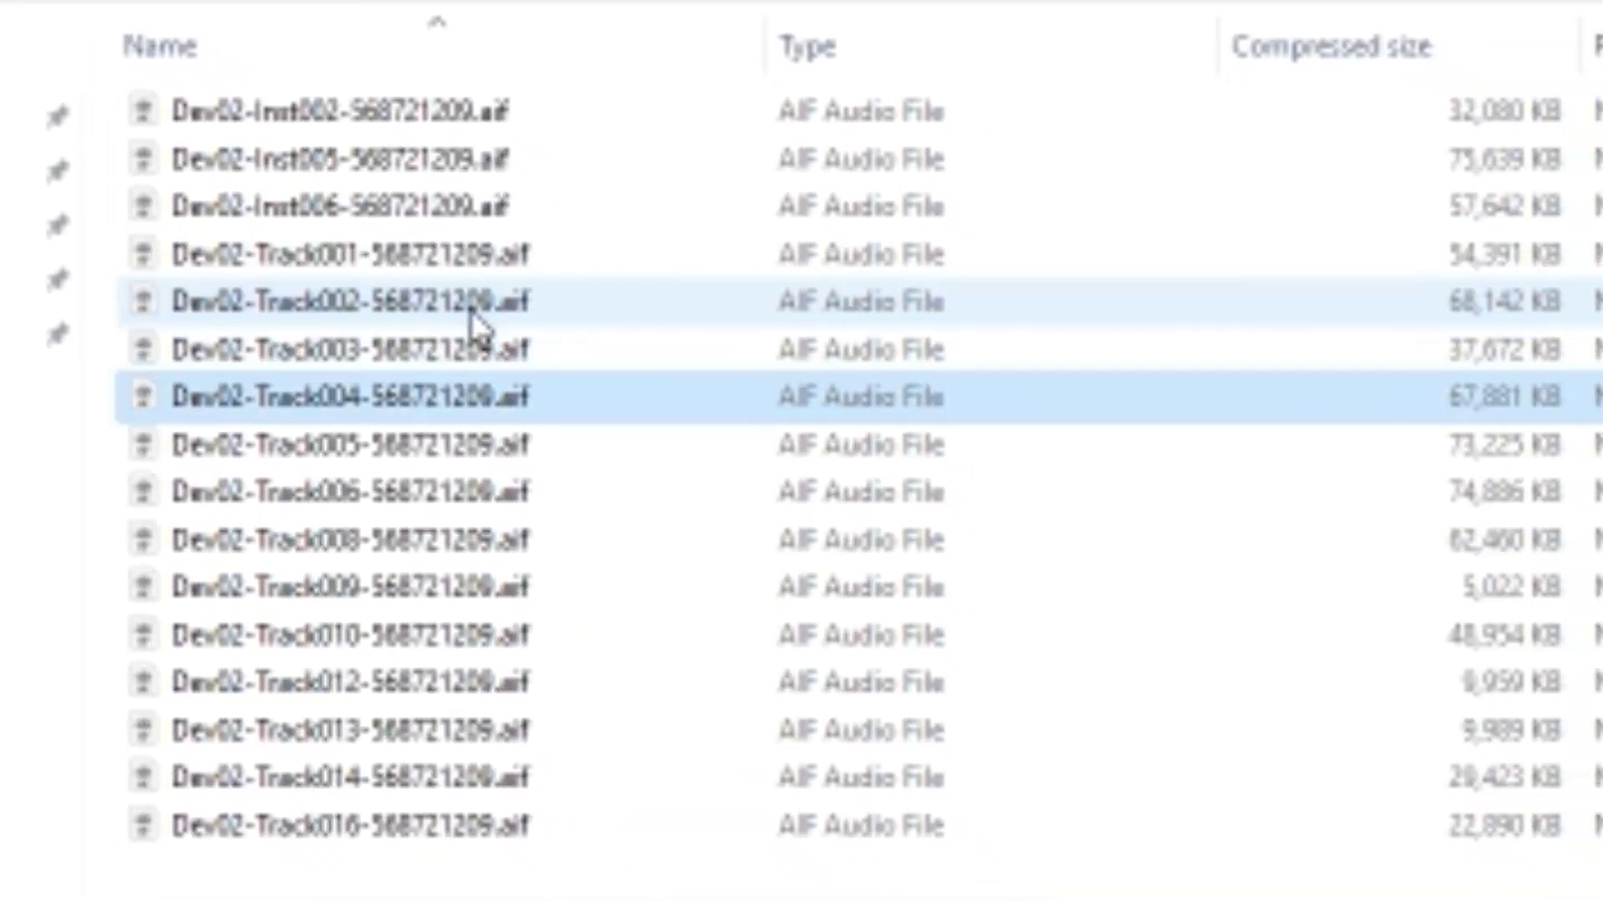
key(Down)
key(Down)
key(Down)
key(Down)
key(Down)
key(Down)
key(Down)
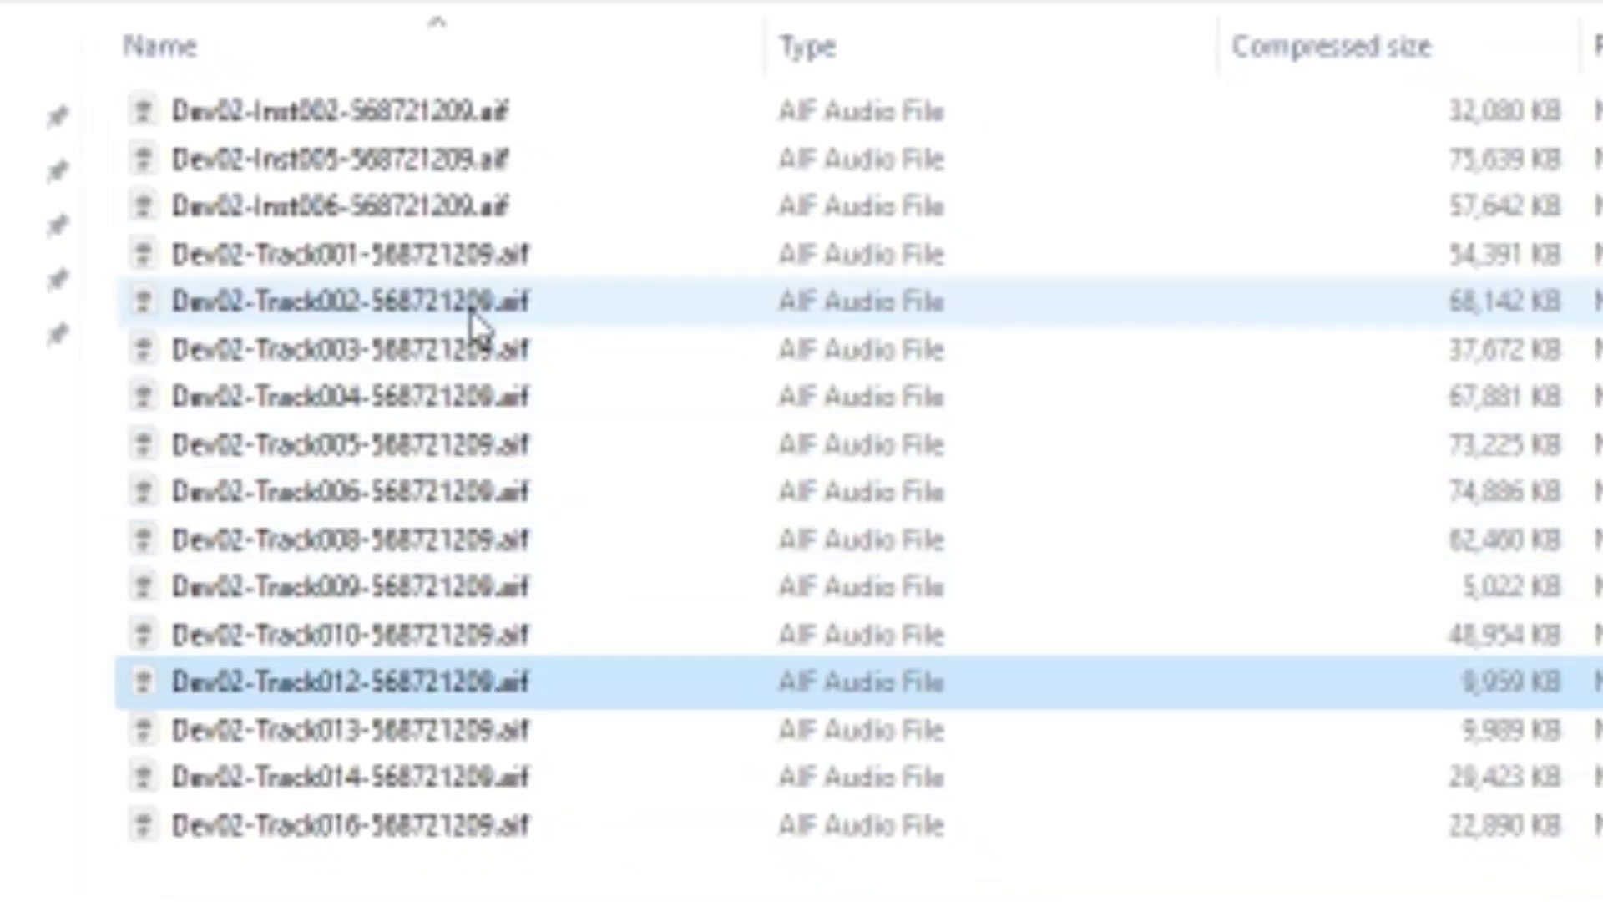
key(Down)
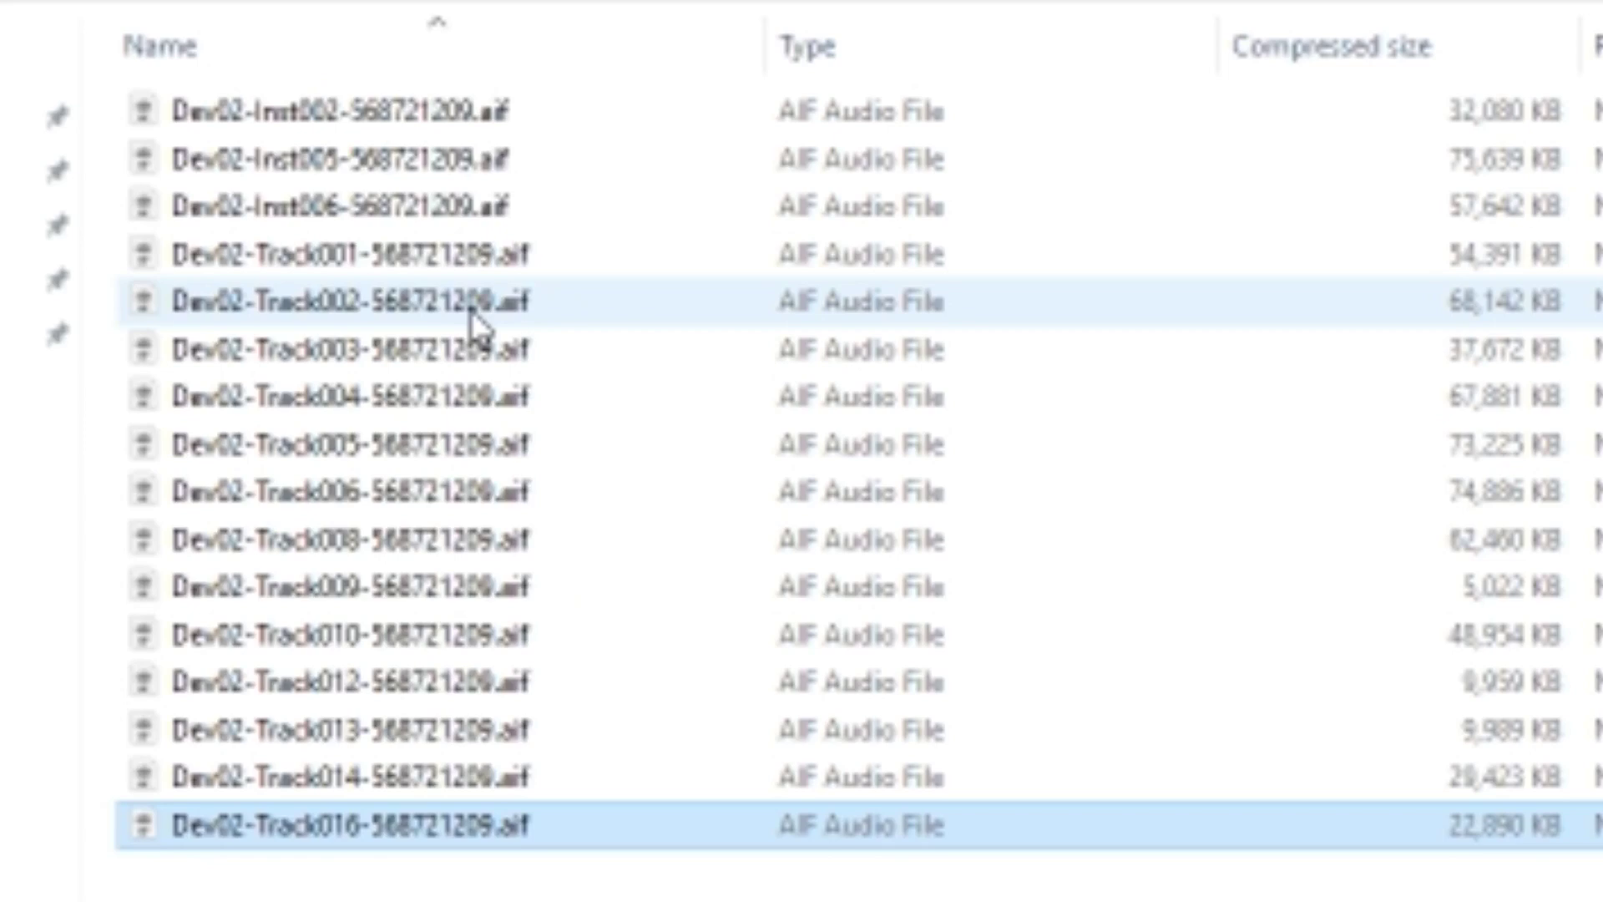
click(407, 209)
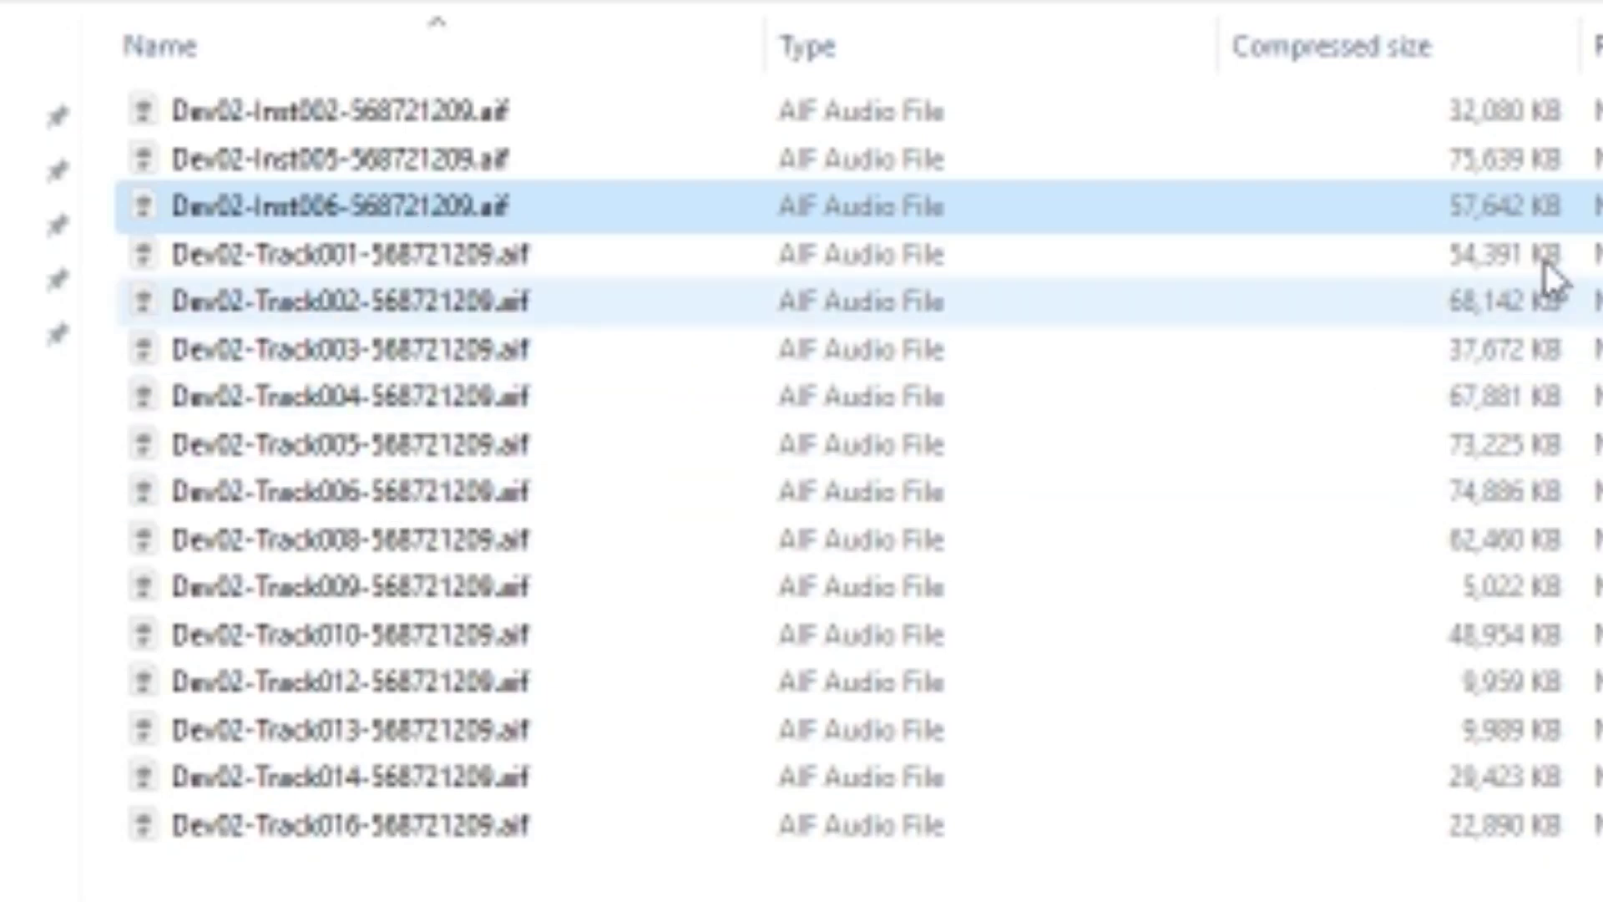
Compare the sizes of the frozen AIFs Dev02-Inst002, Dev02-Track008 and Dev02-Track016
click(1344, 125)
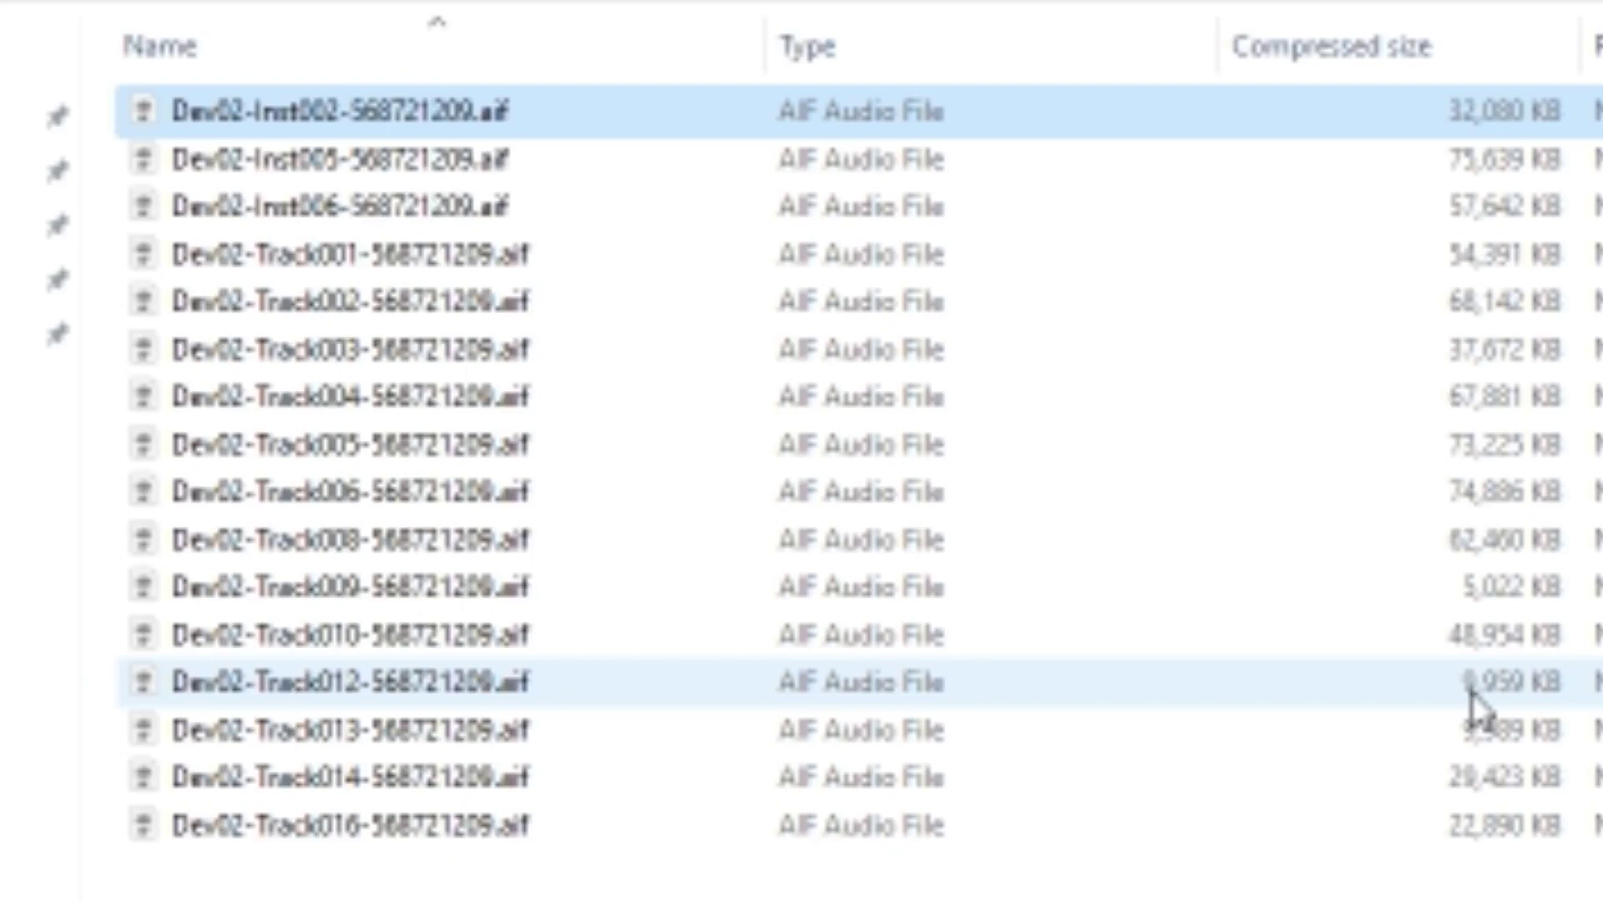
click(1364, 524)
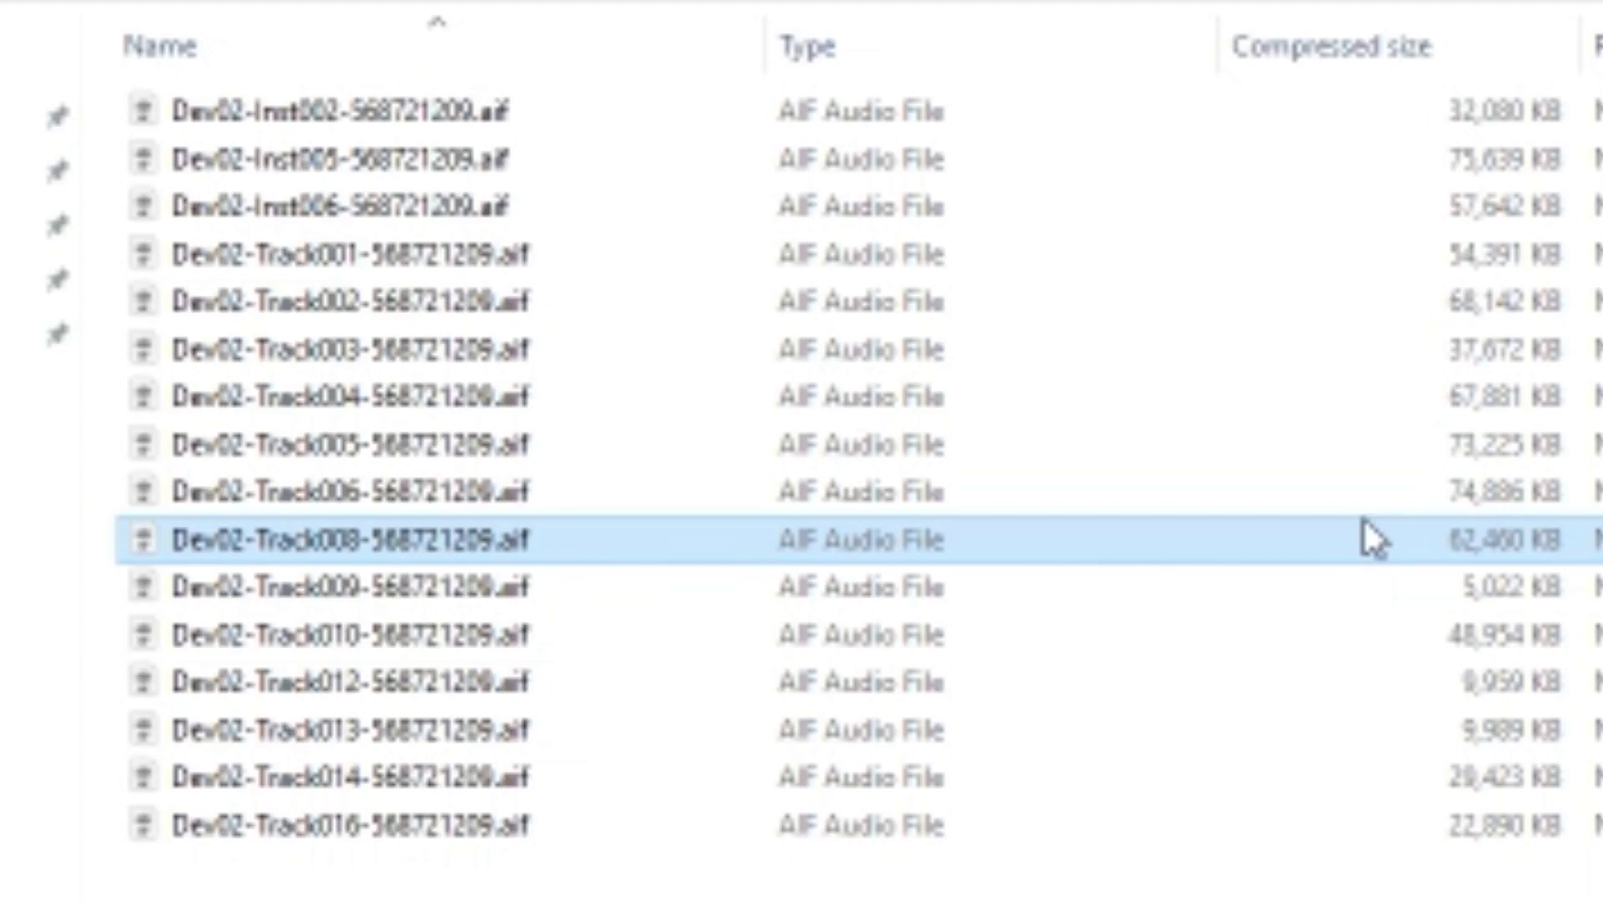
click(534, 113)
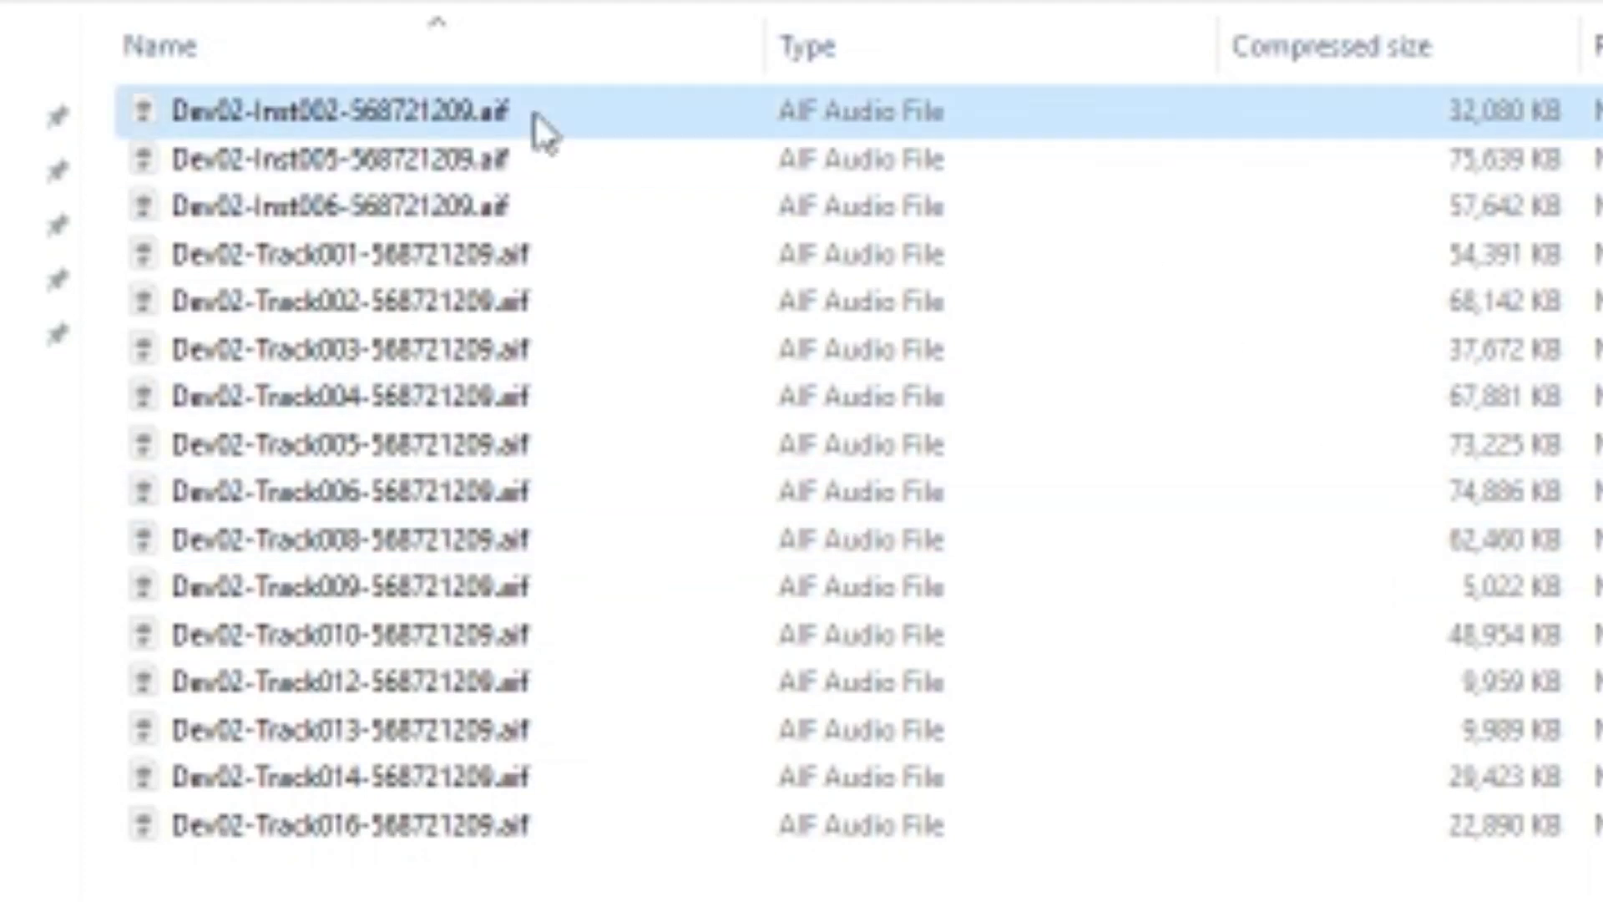
click(372, 835)
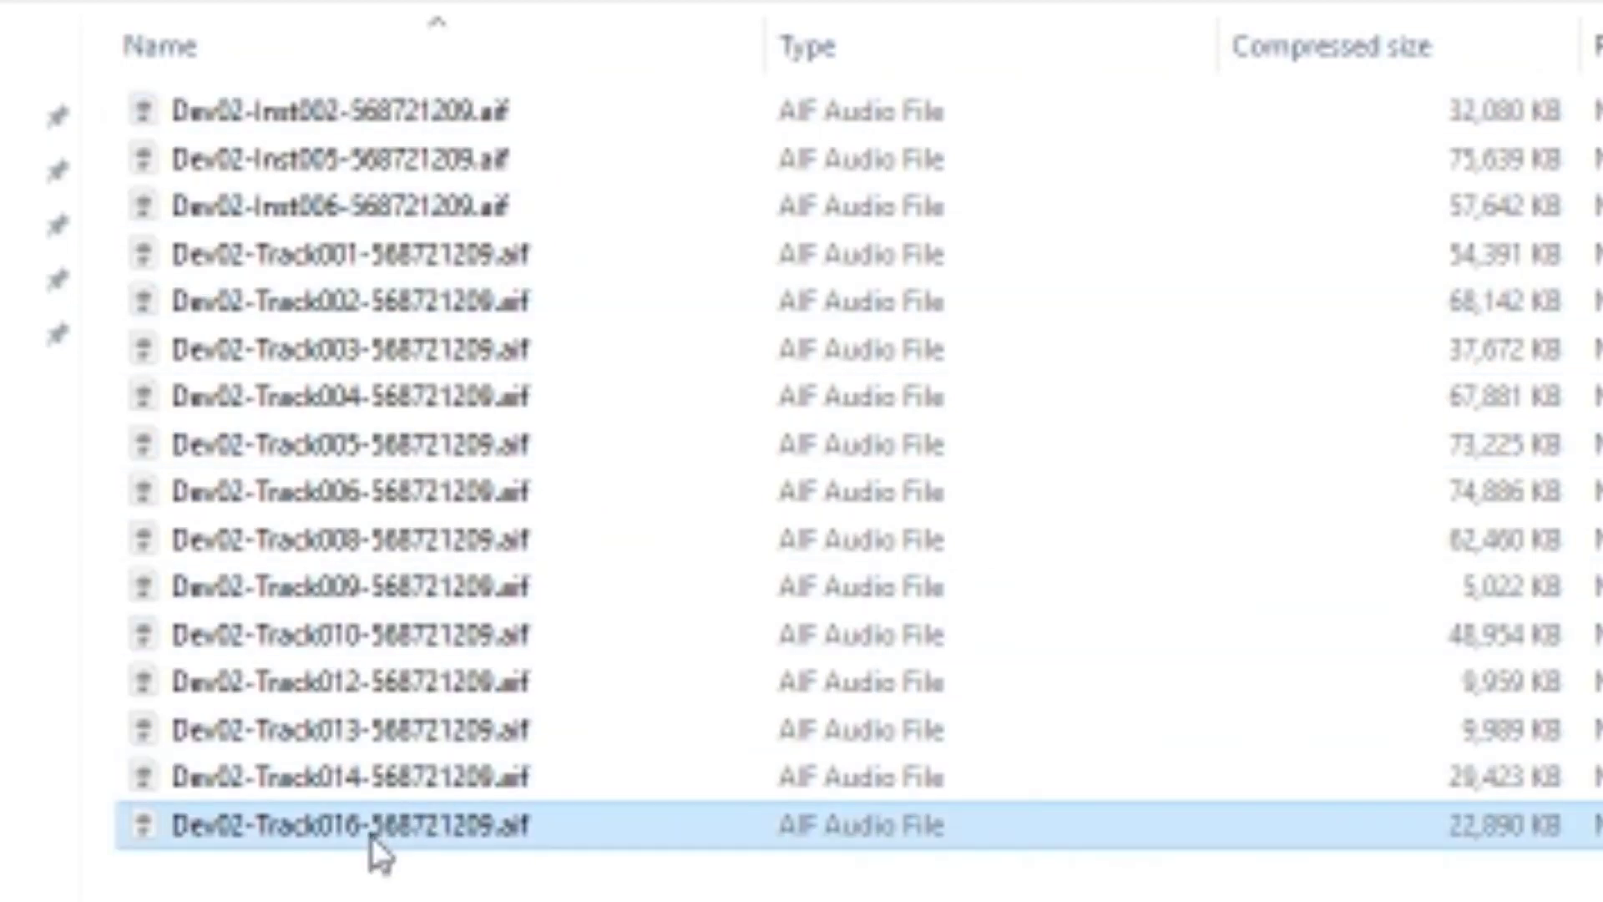
click(463, 116)
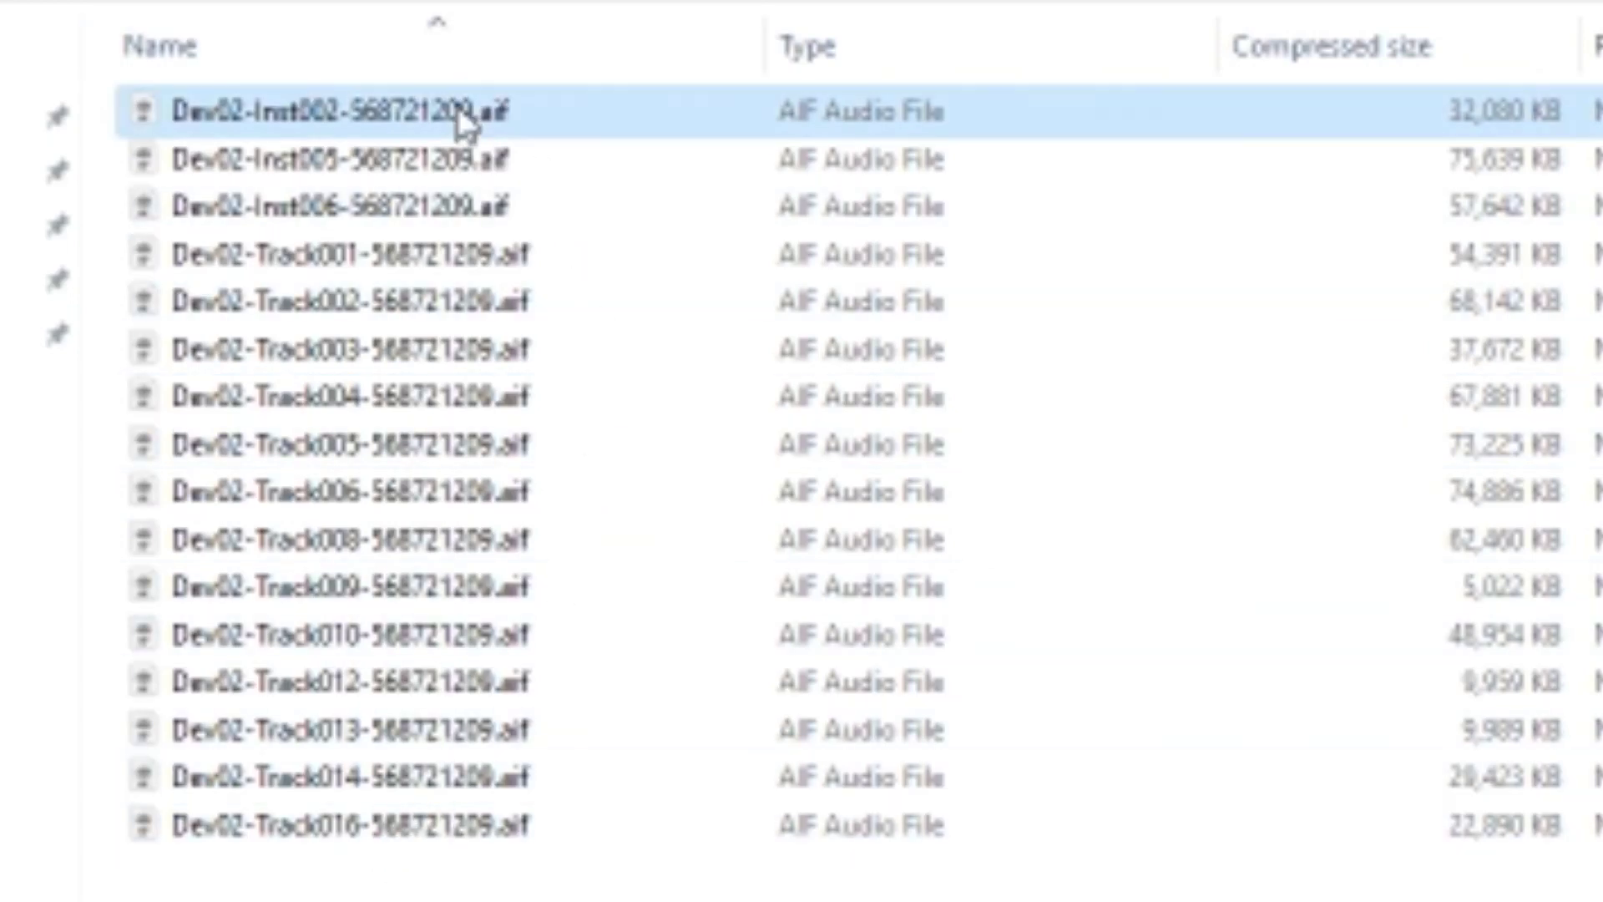
Go up to v4.band and view the Freeze Files.nosync folder's properties, then cancel
key(alt+Up)
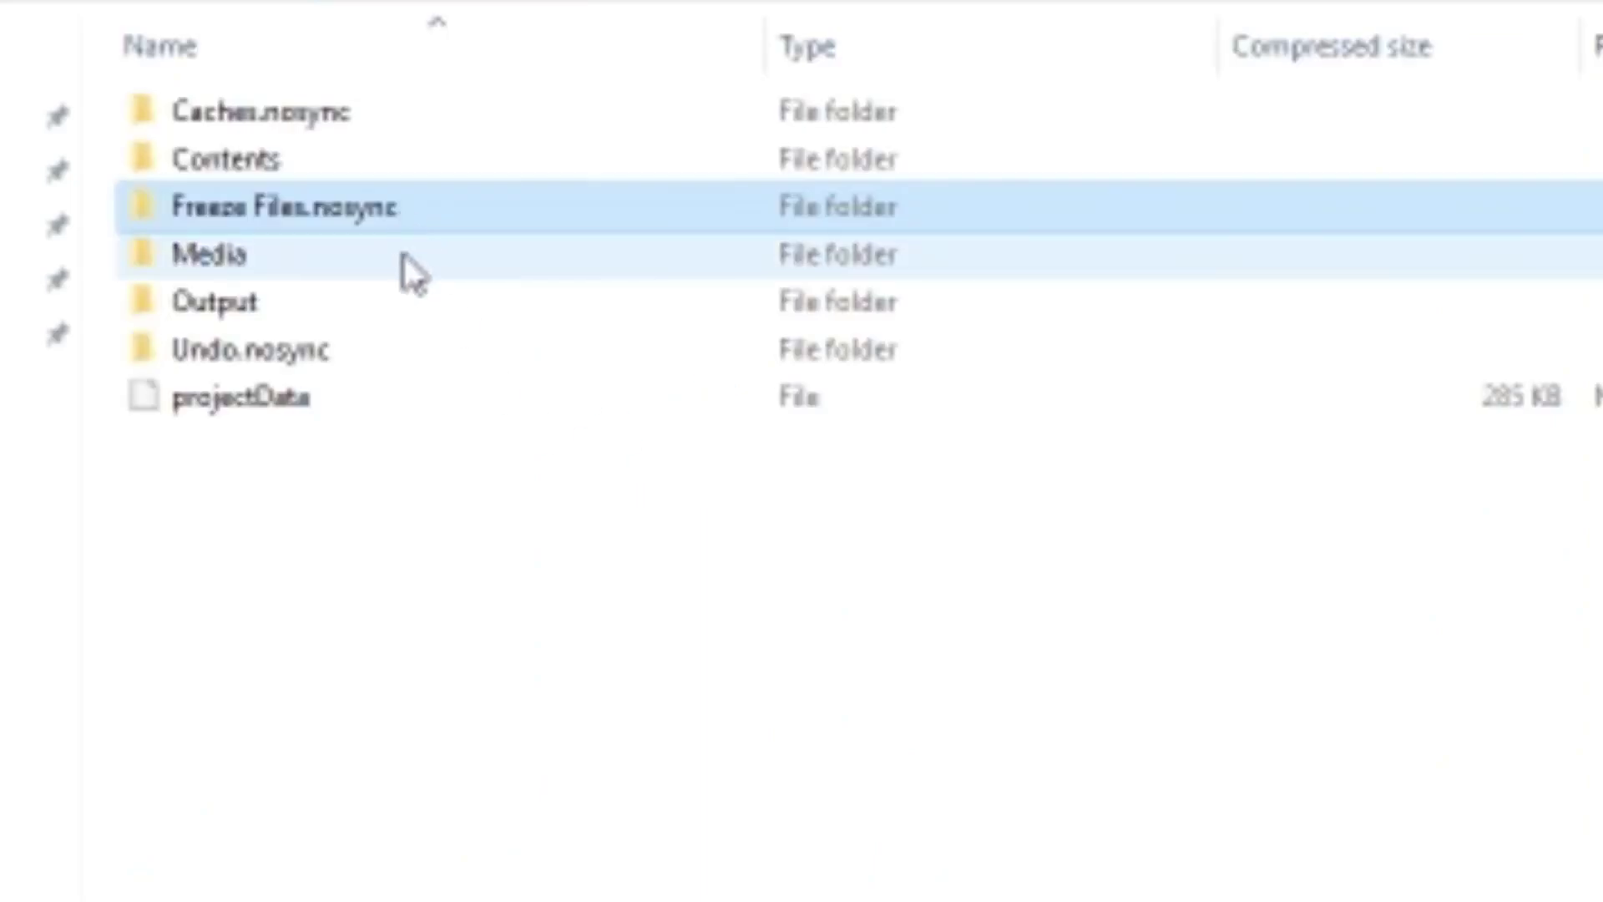
right_click(338, 211)
click(472, 539)
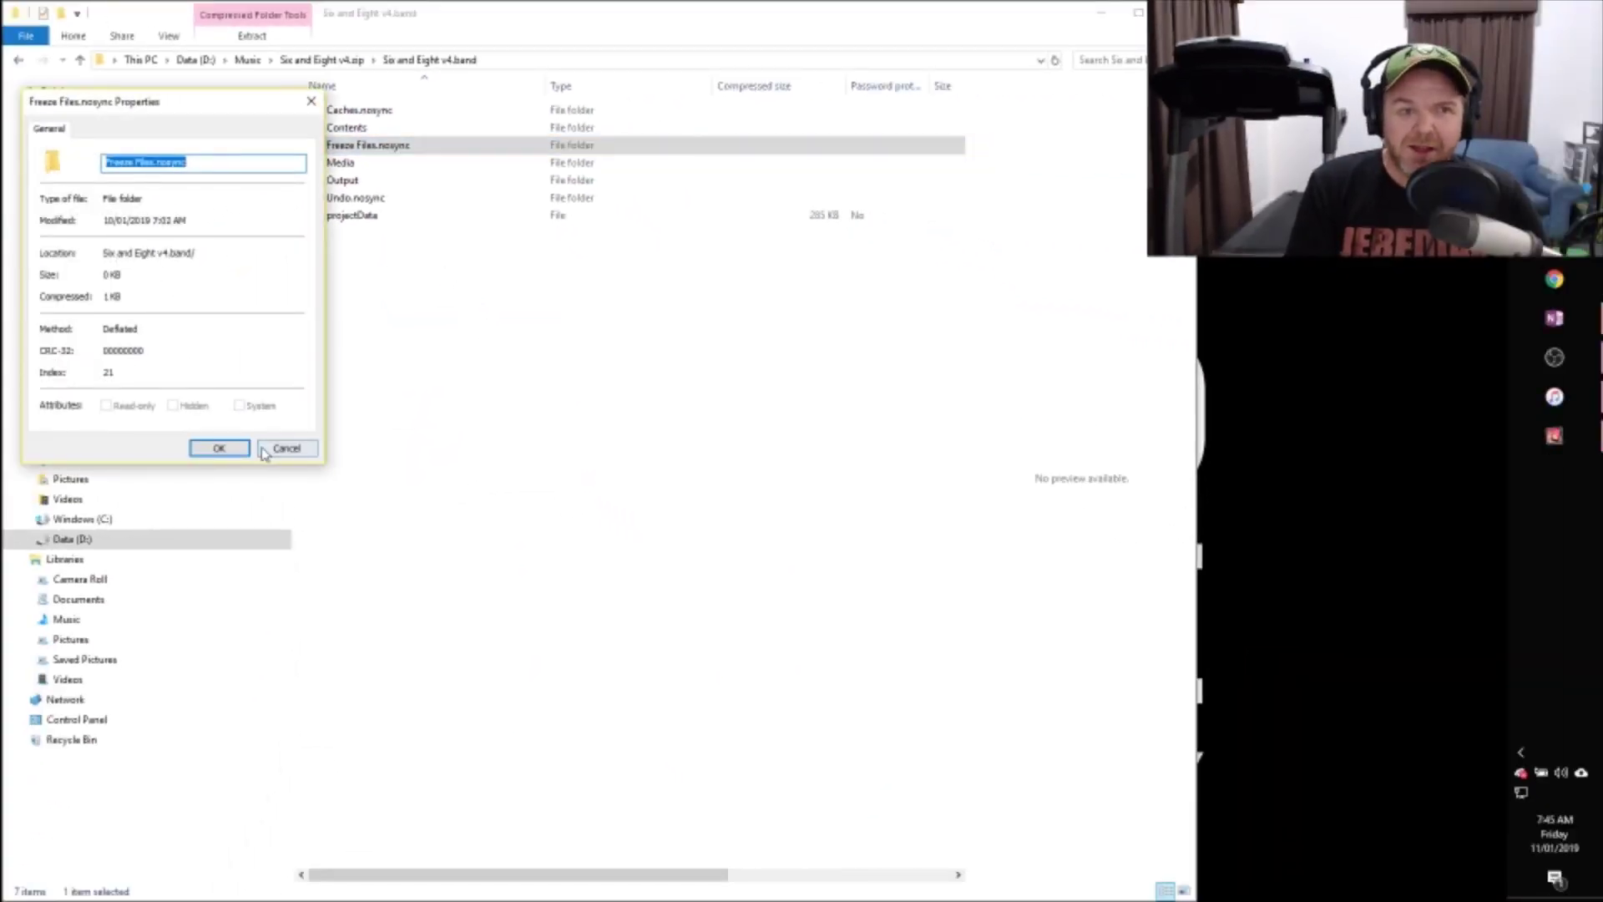
click(286, 448)
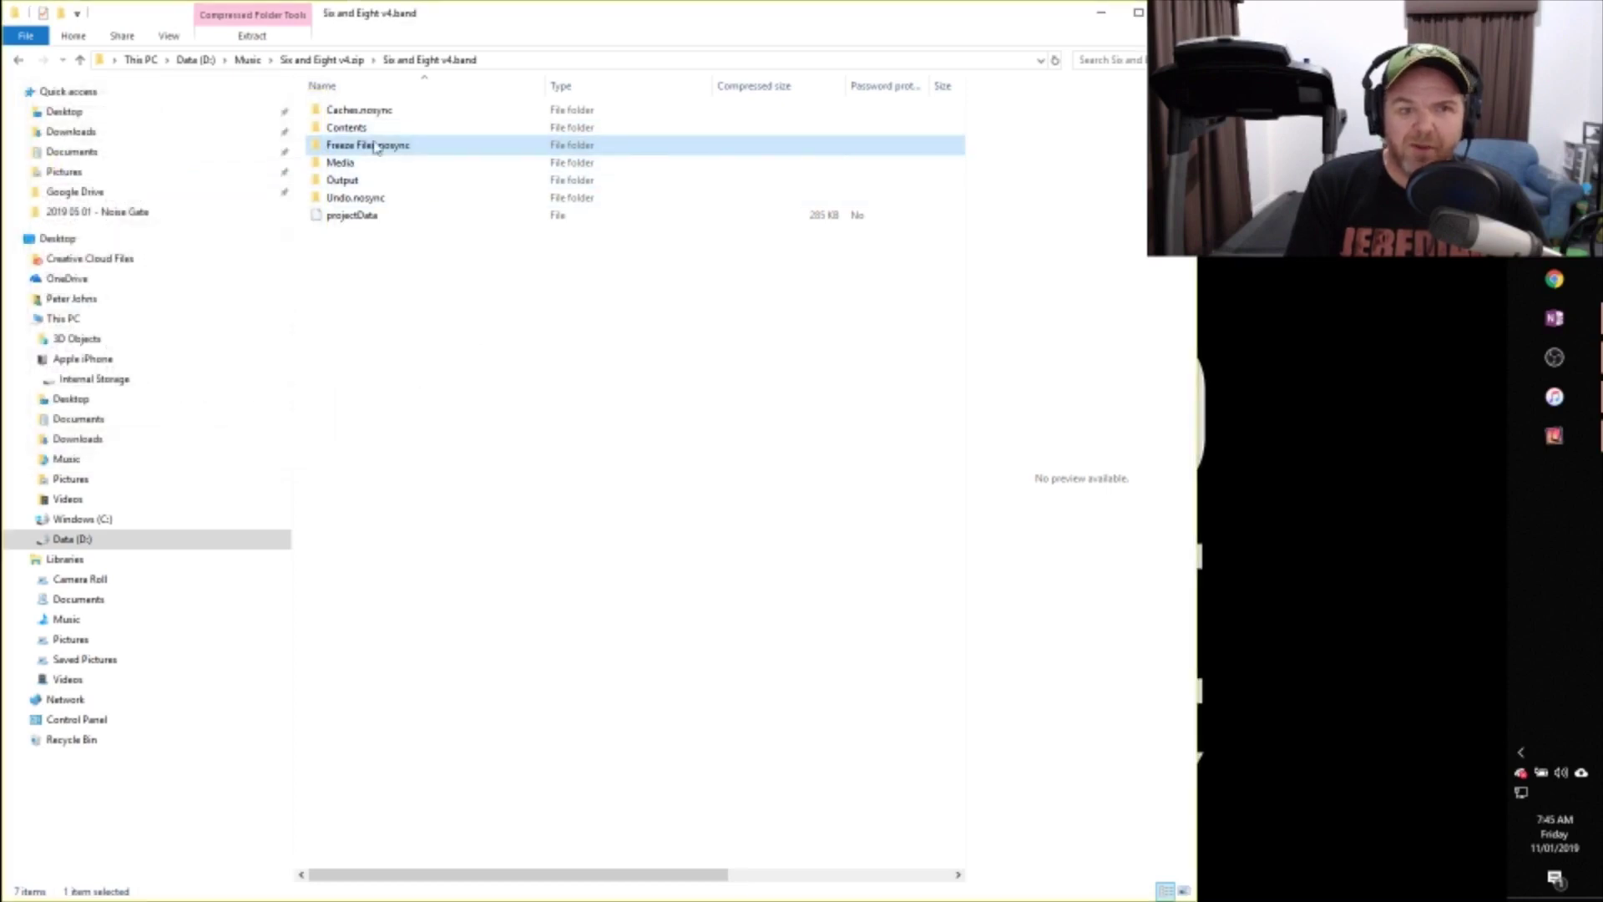
Select all 16 AIF files in Freeze Files.nosync to total their size at 1.12 GB
double_click(375, 149)
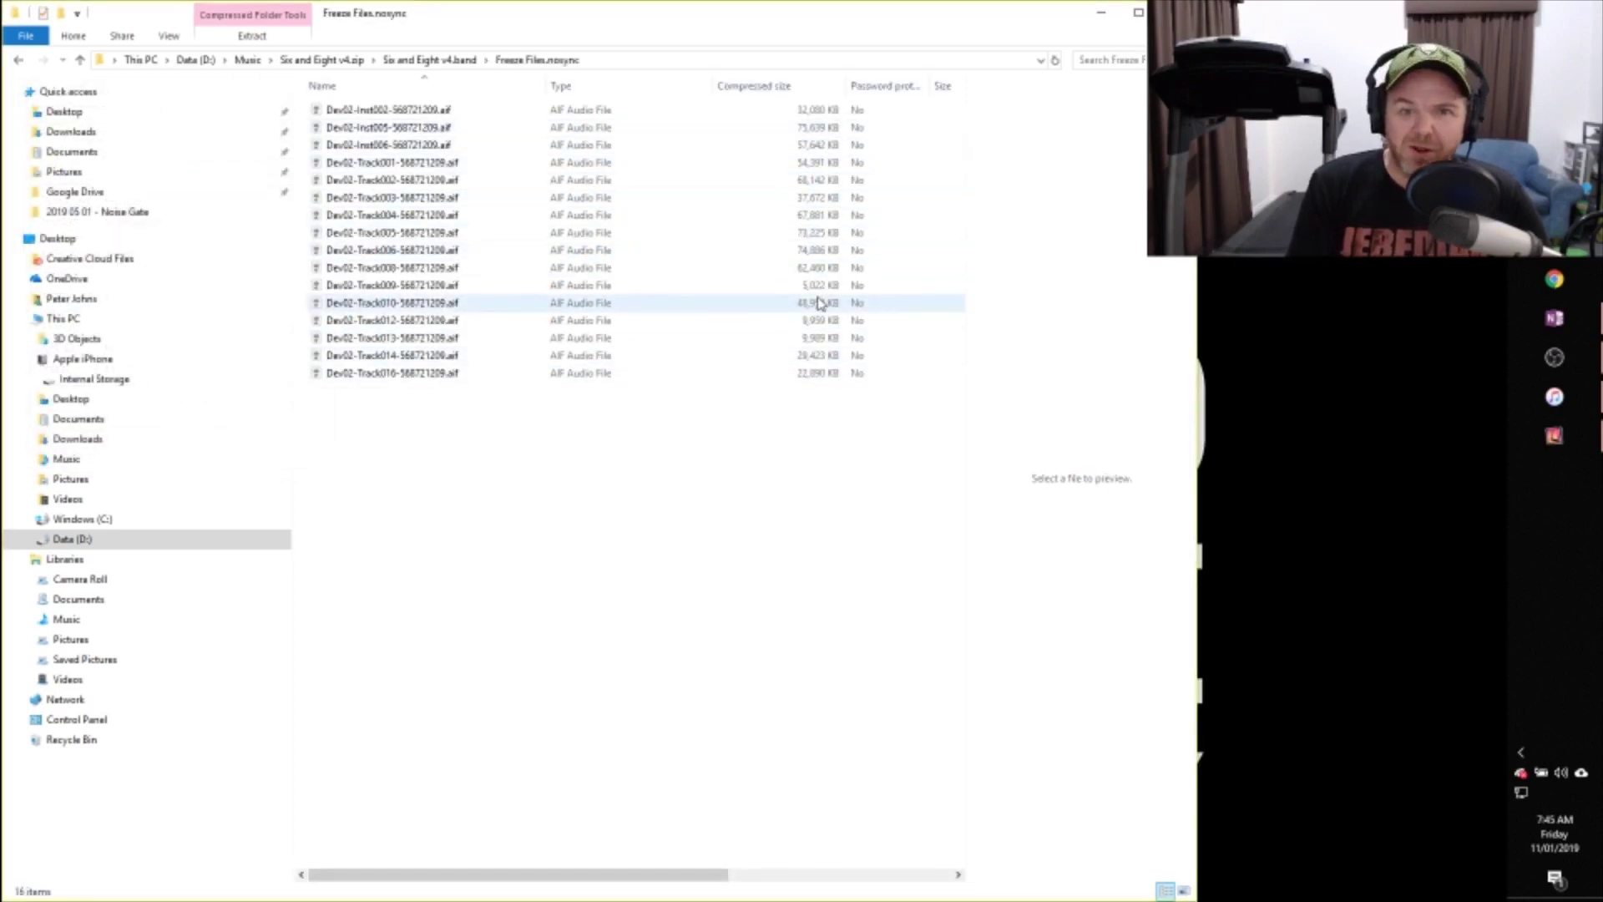
click(816, 110)
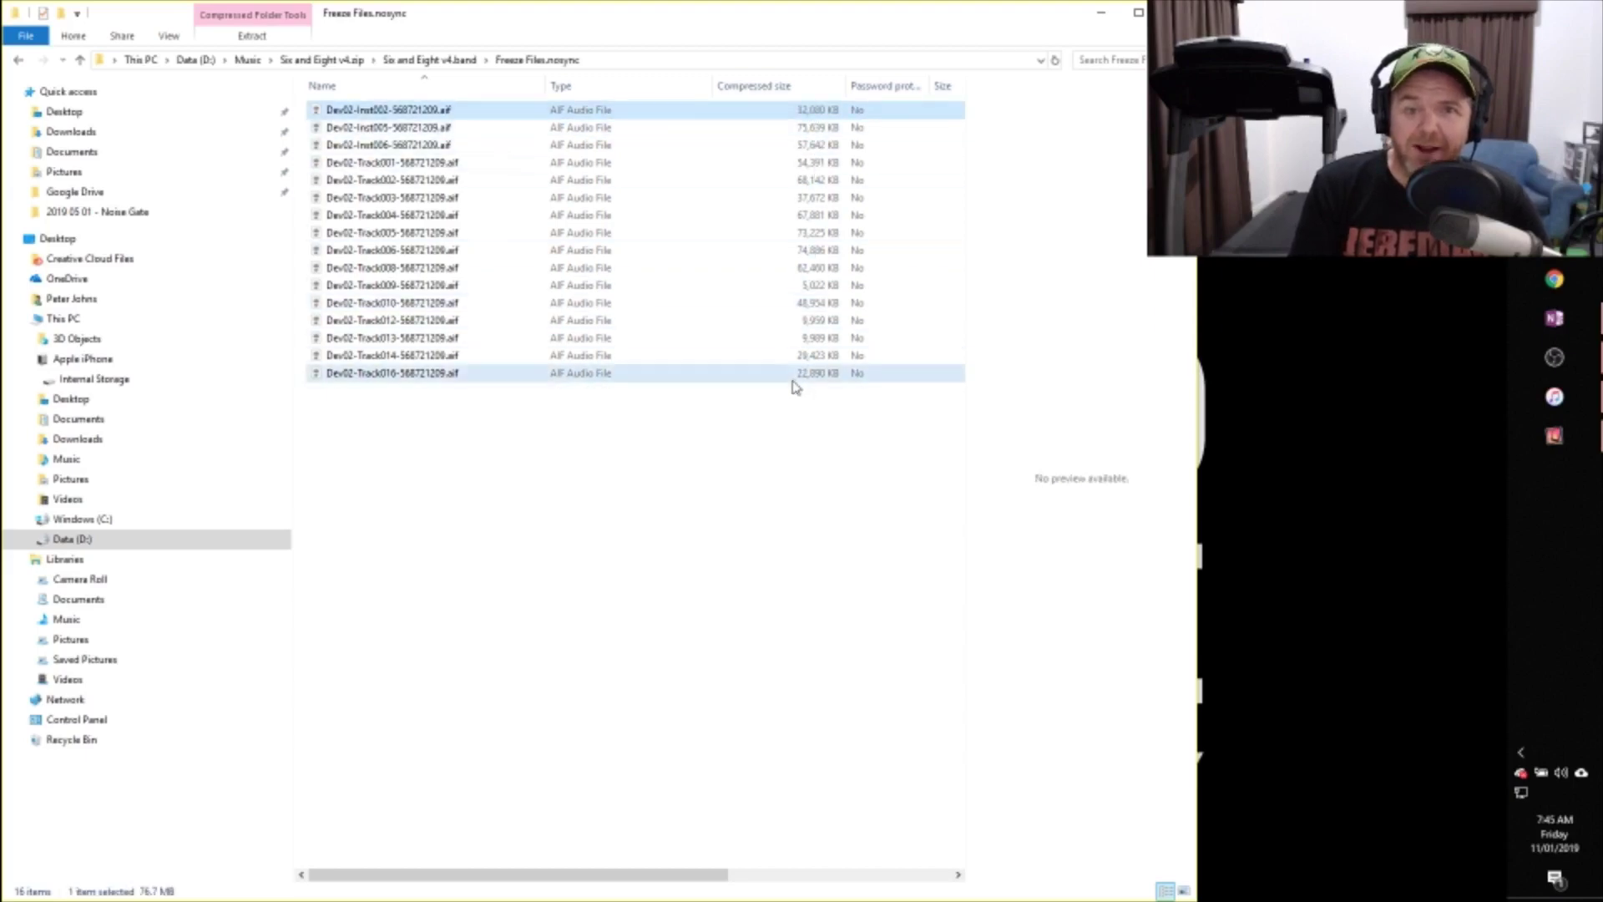
shift+click(793, 376)
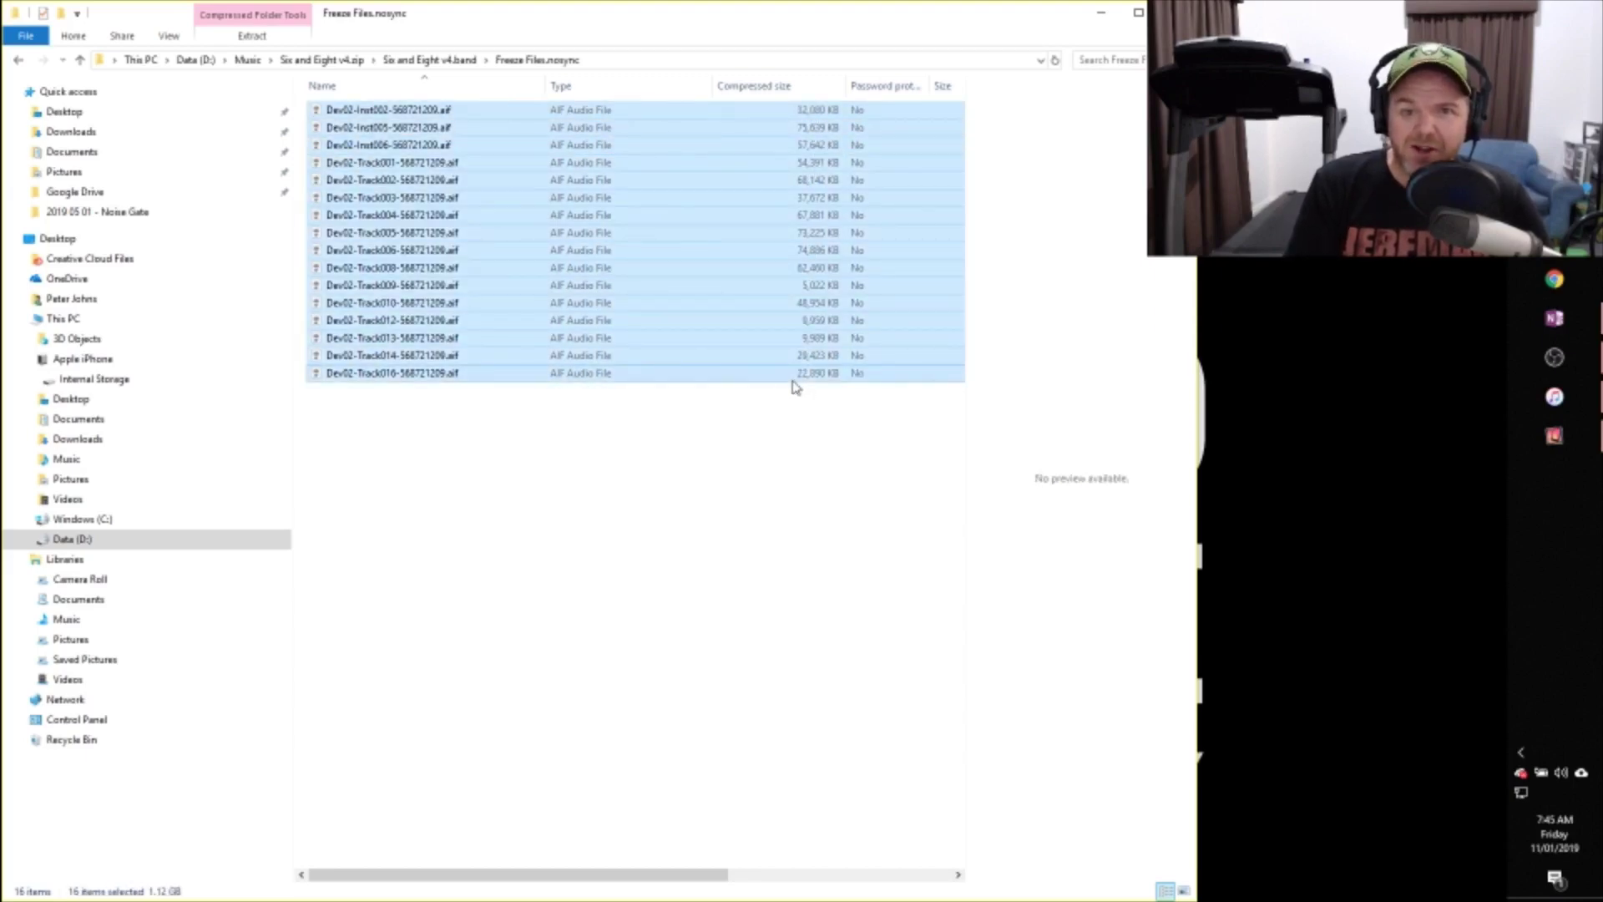
click(434, 60)
Open the v4.band Output folder and compare Six and Eight v2.wav with v4.wav (58,951 KB)
click(341, 60)
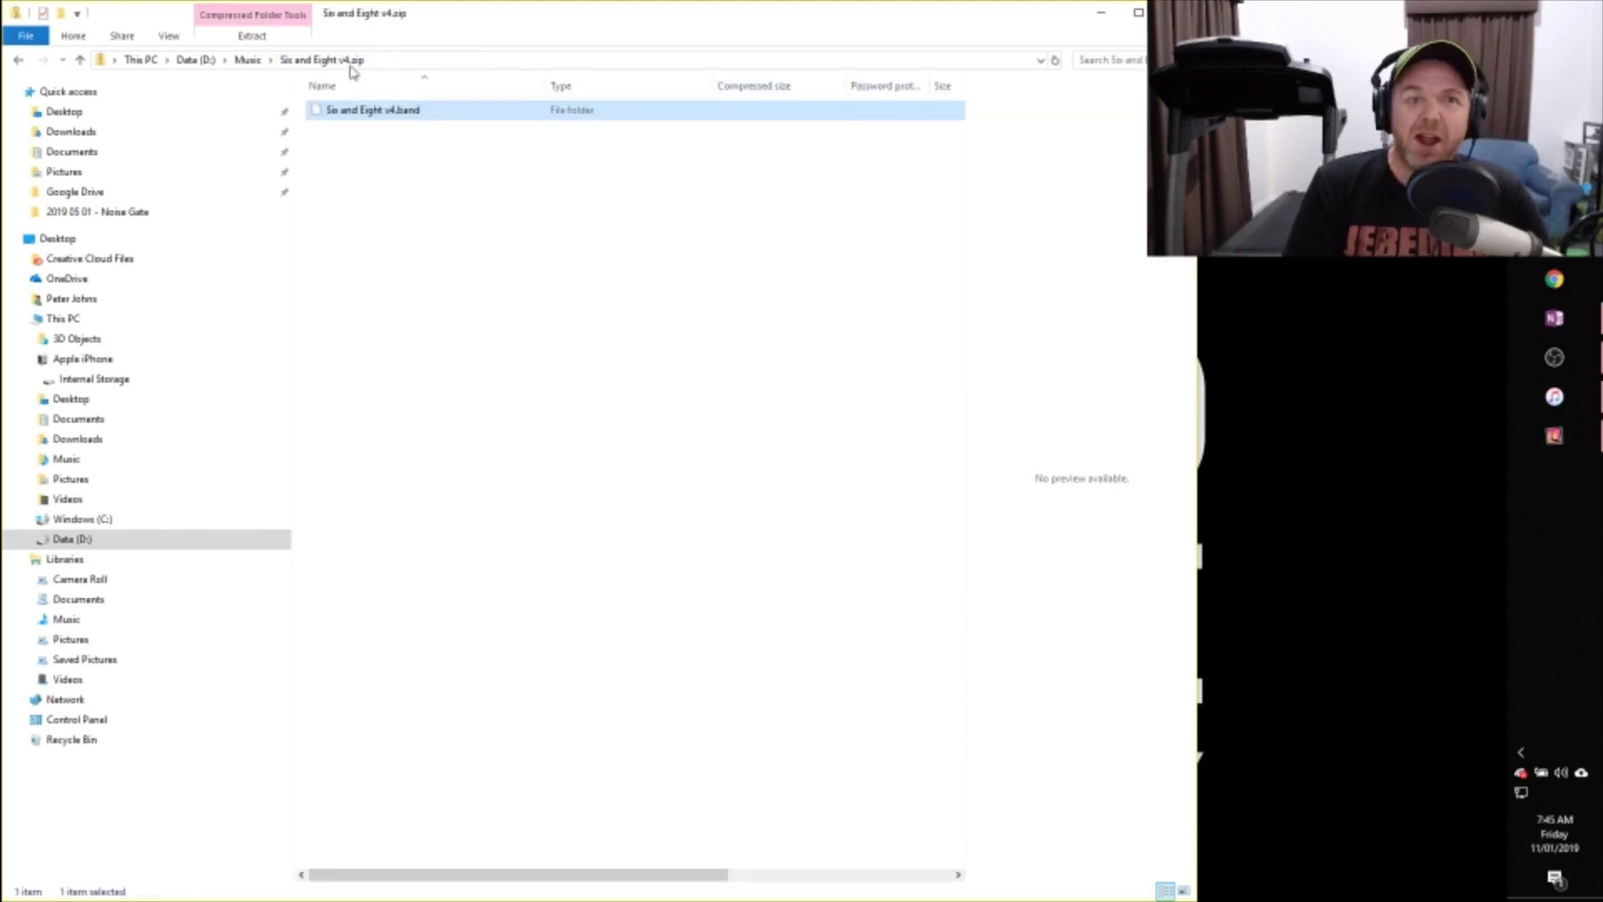
double_click(379, 112)
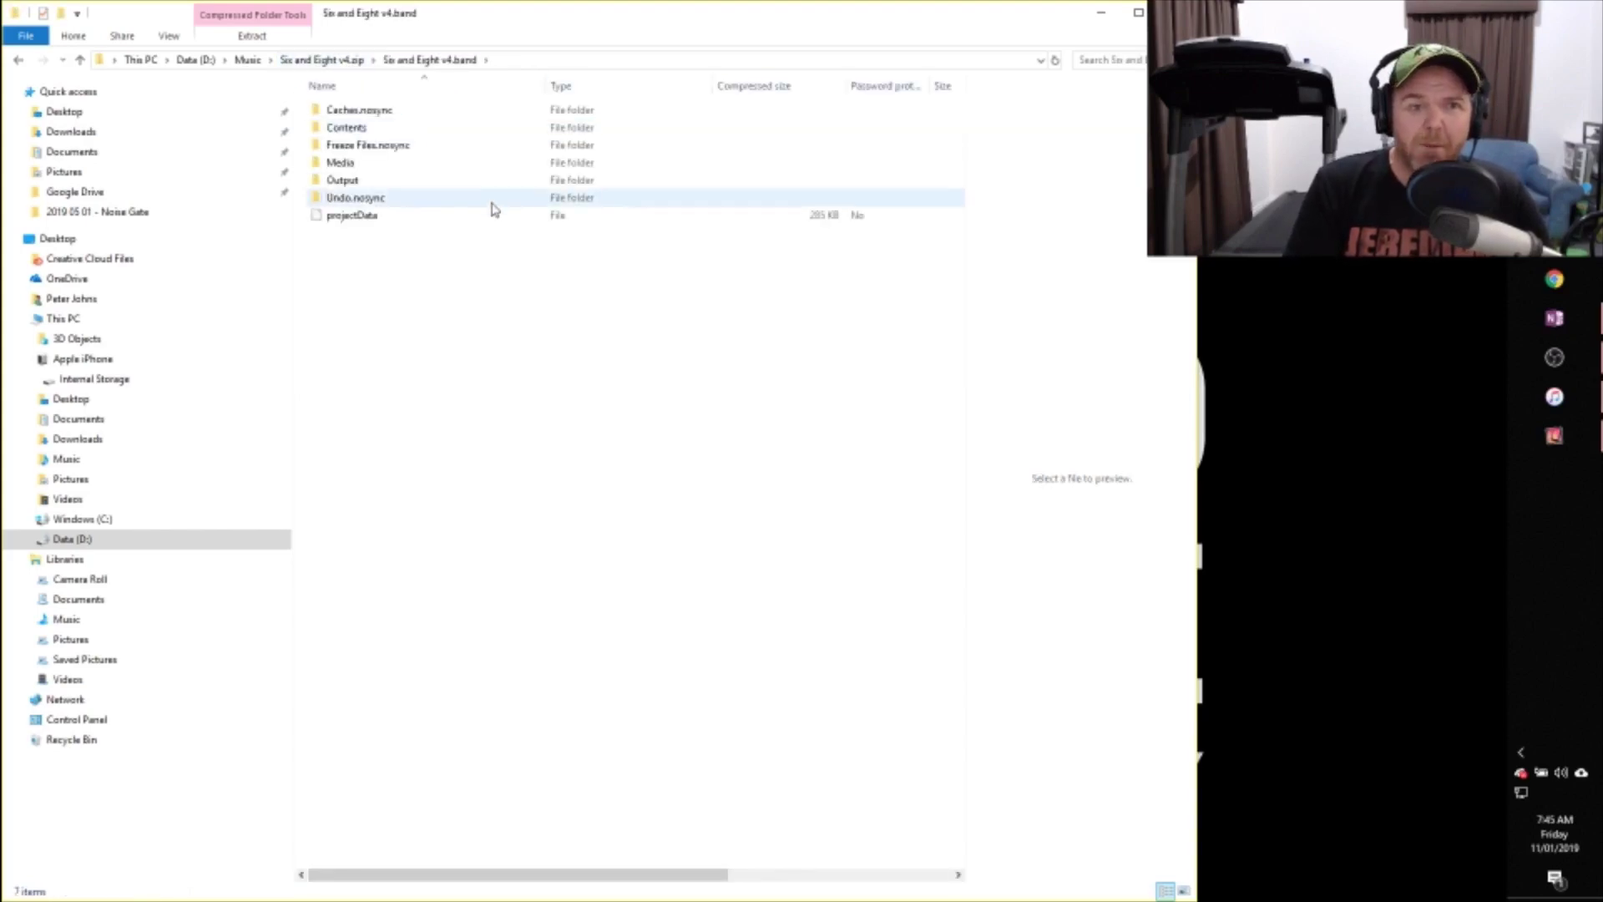
double_click(349, 185)
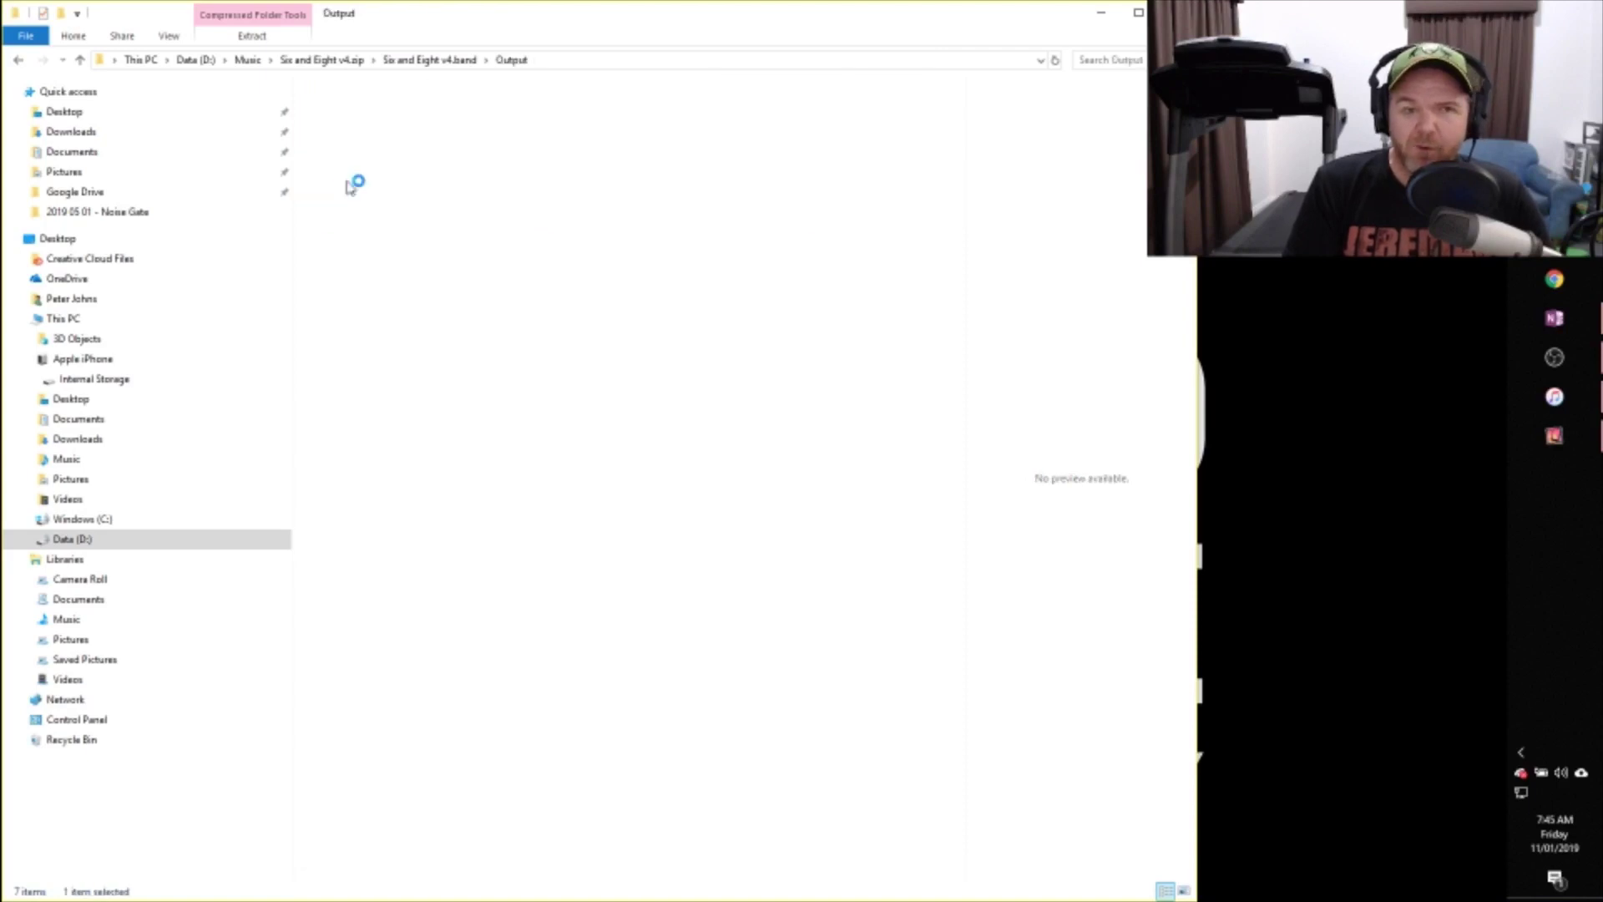
click(438, 197)
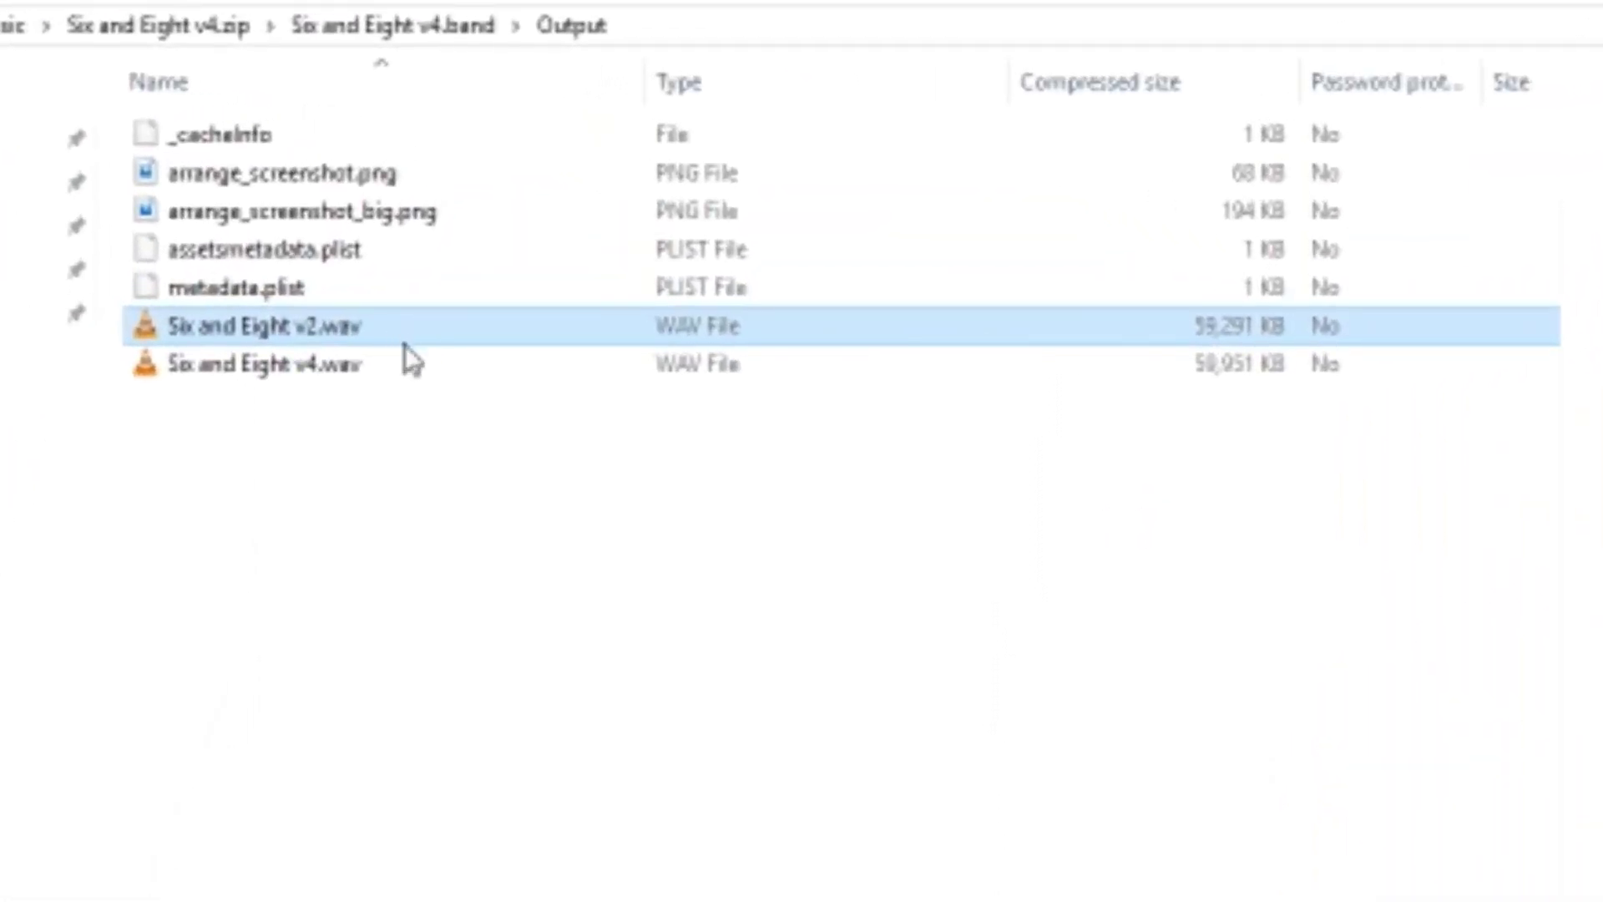
click(416, 365)
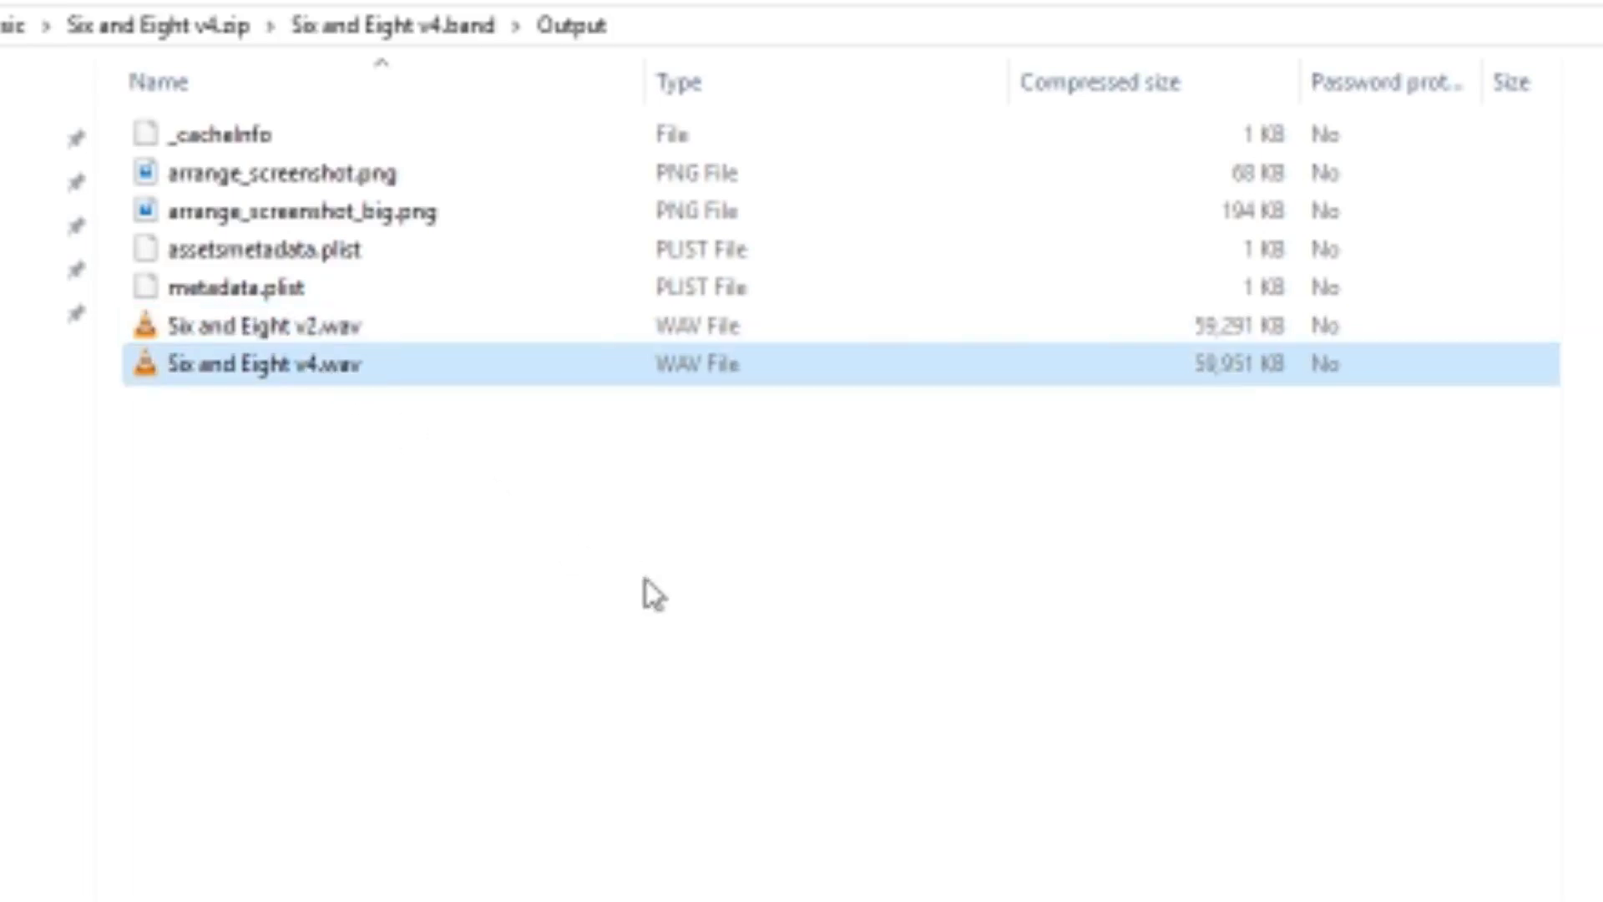
click(598, 508)
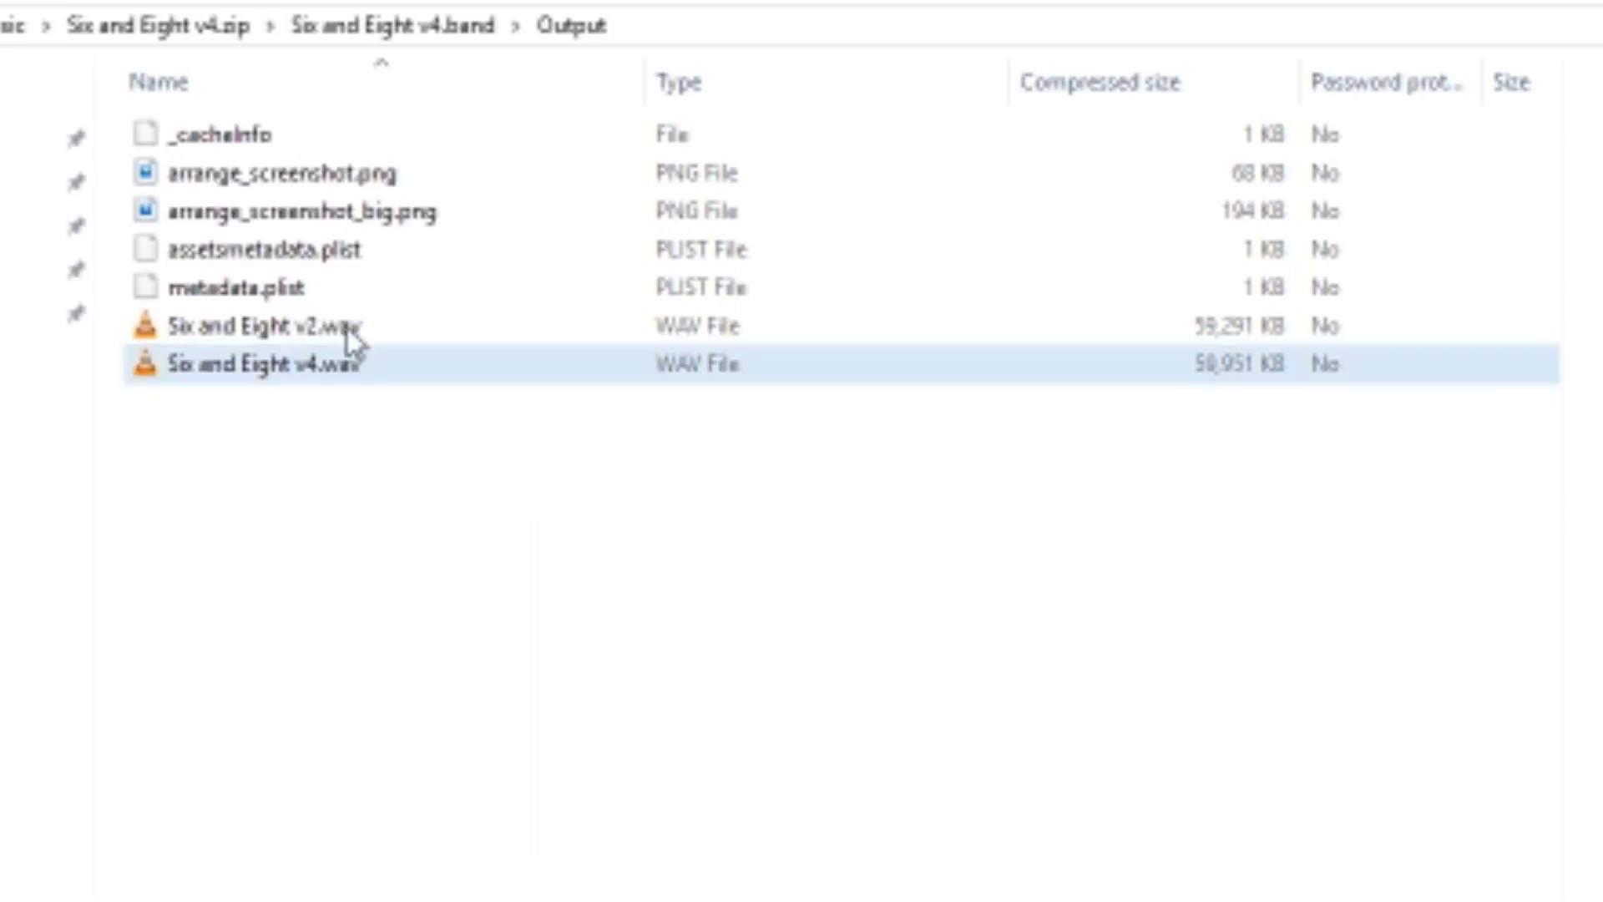
click(346, 382)
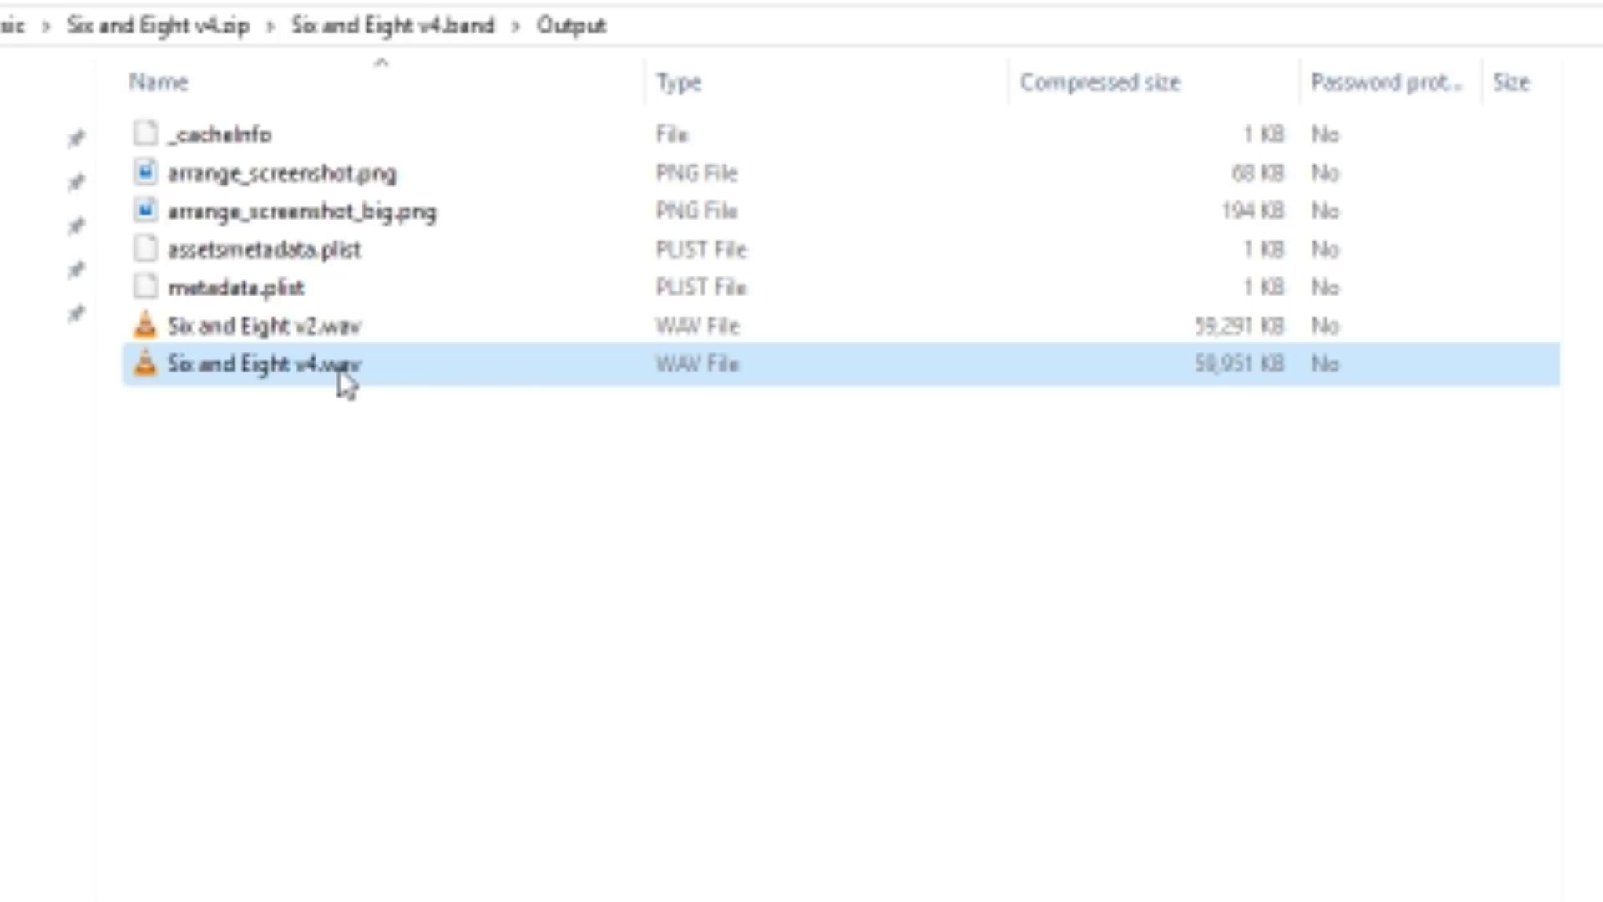
Reopen Freeze Files.nosync from v4.band and select Dev02-Inst002.aif
click(436, 30)
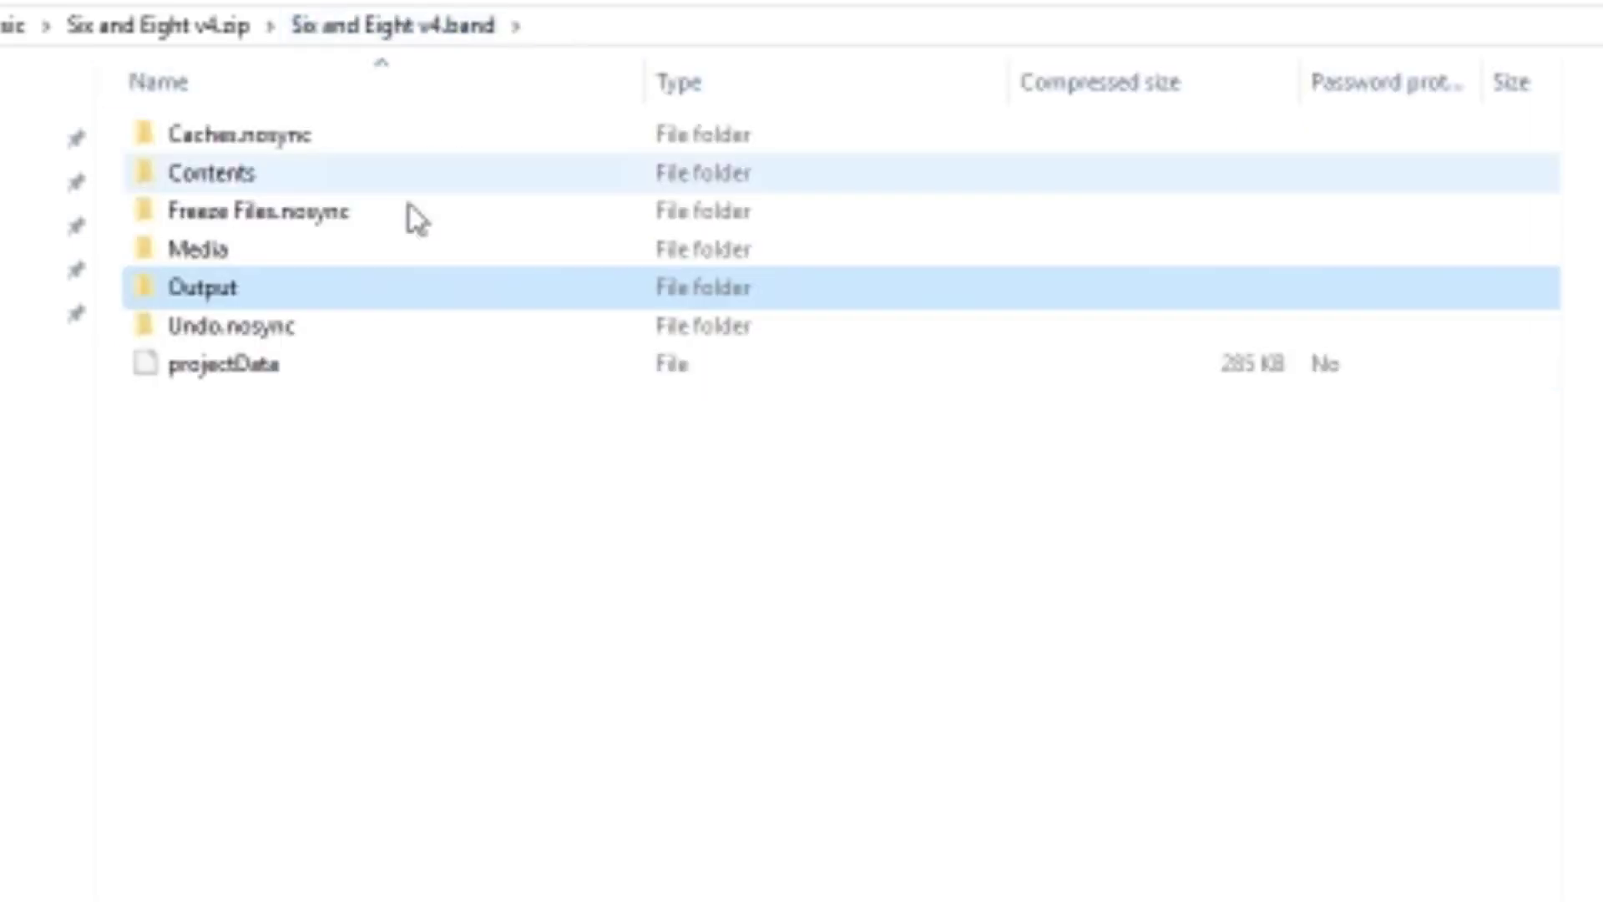
double_click(269, 208)
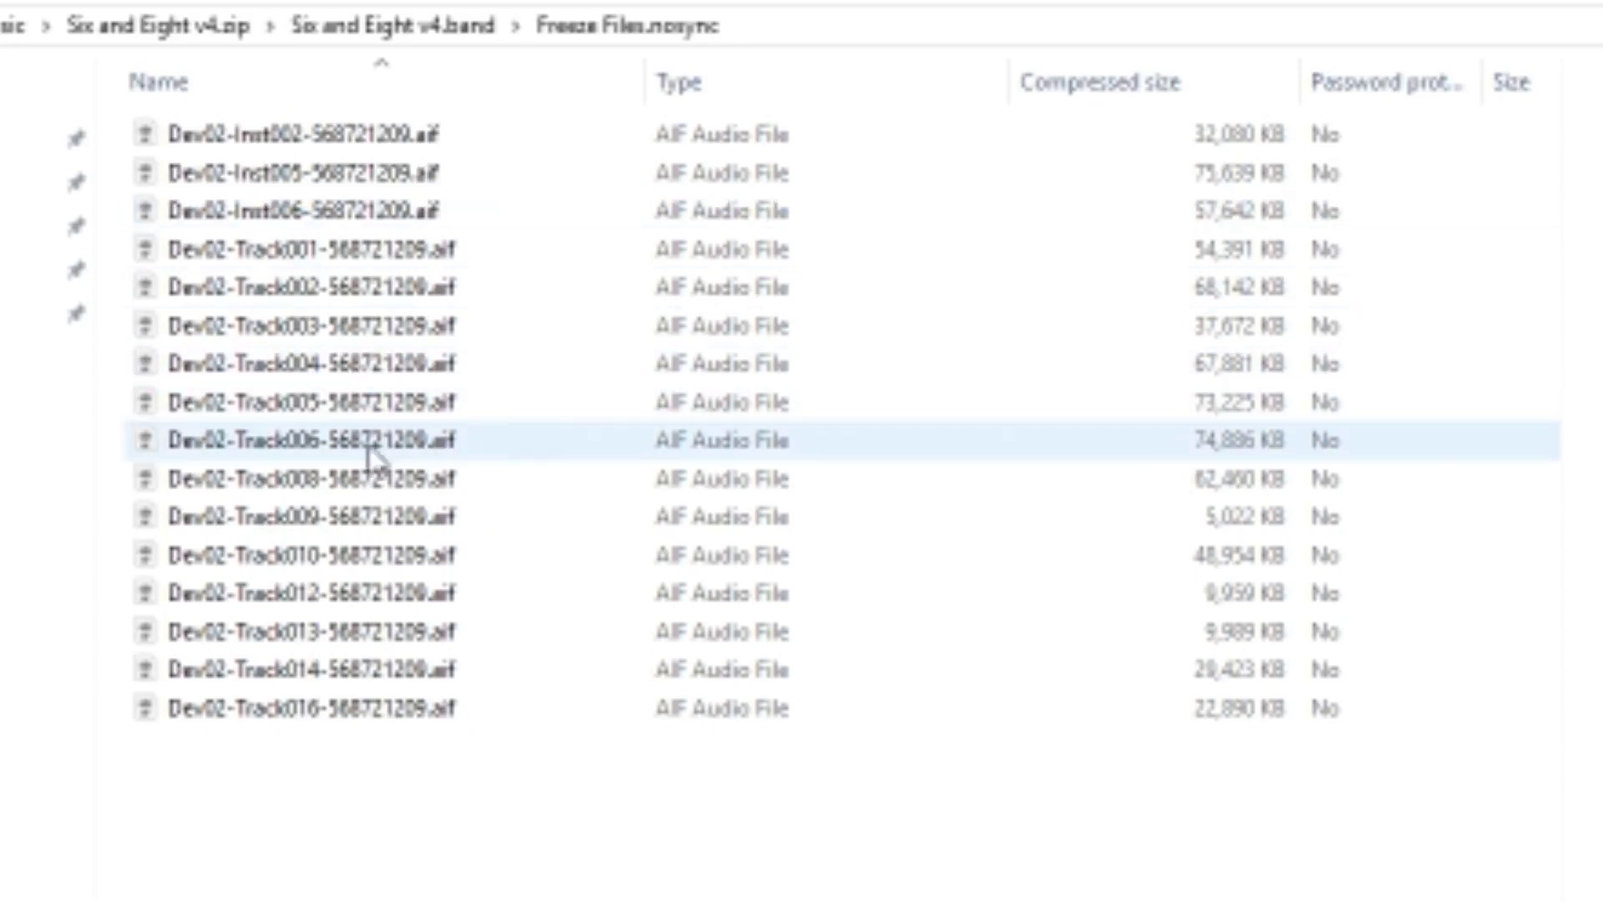
click(269, 138)
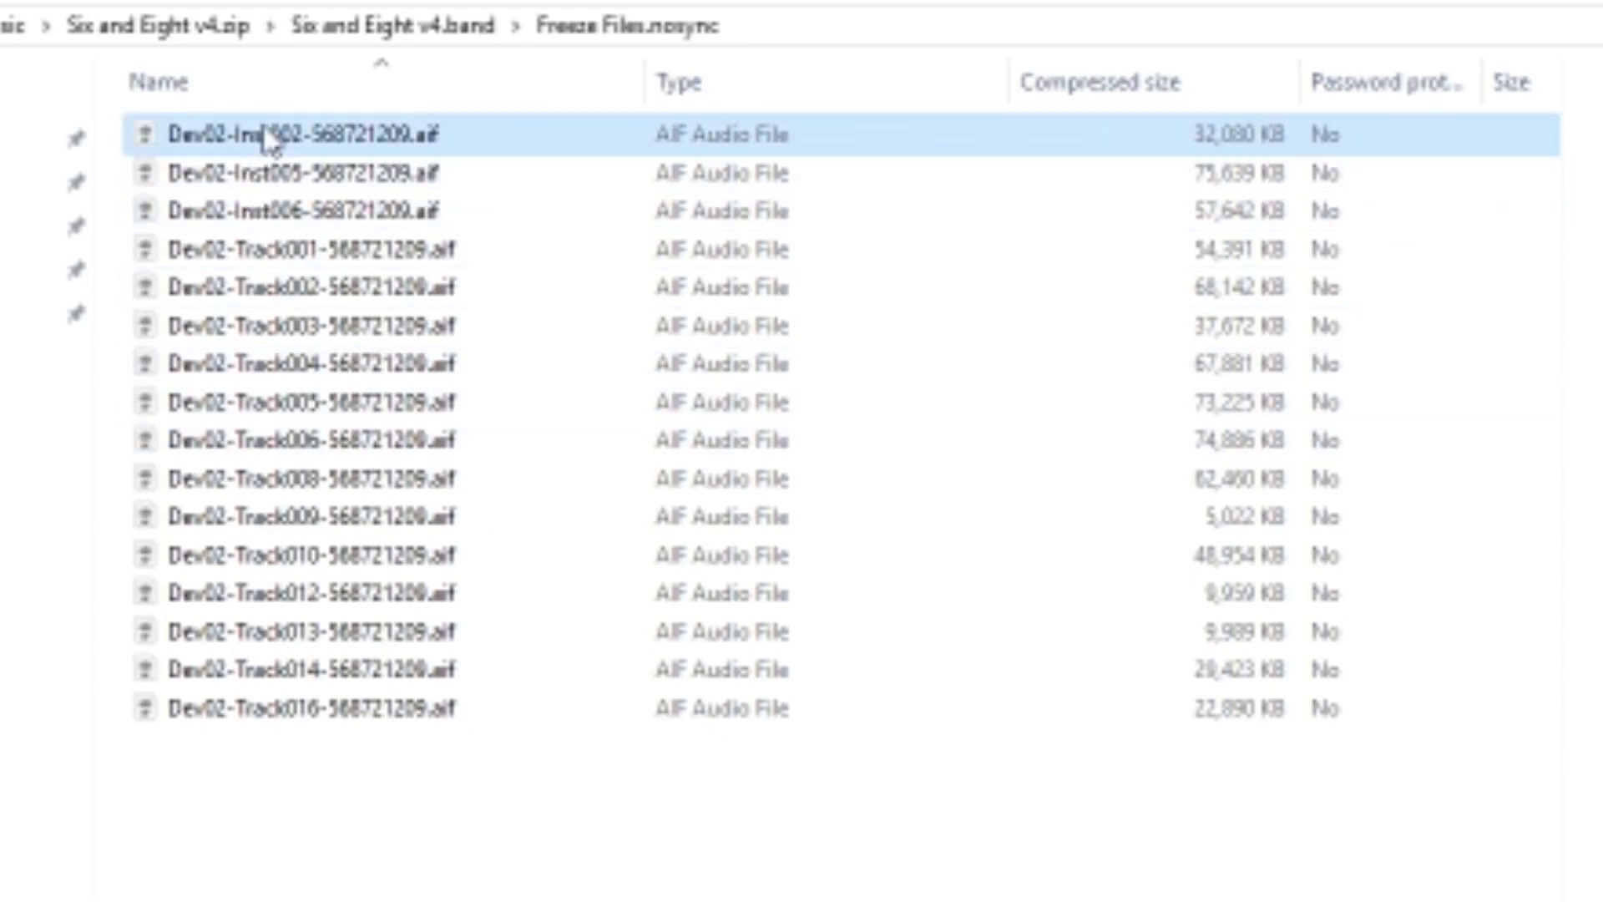